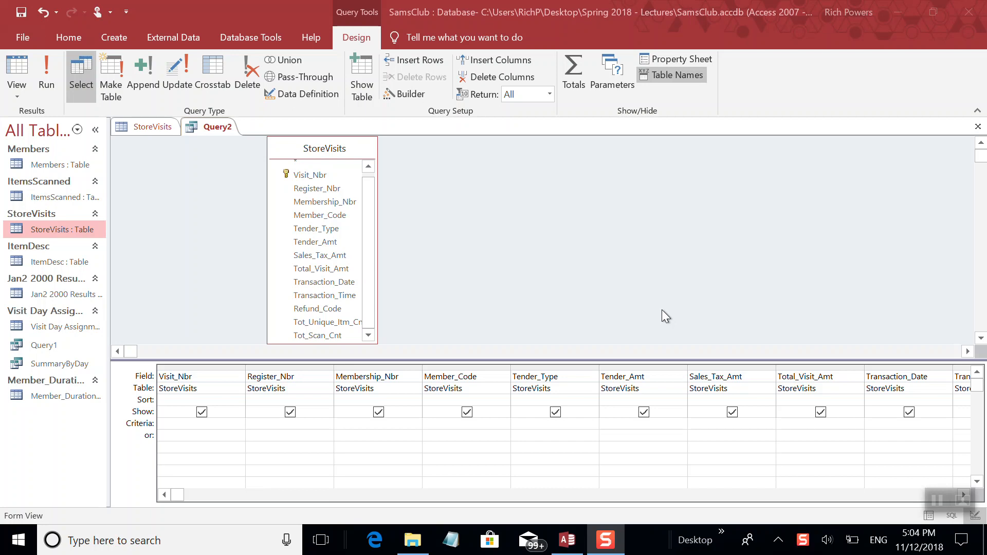
- Review the records in the StoreVisits table and return to the Query2 design
left_click(367, 168)
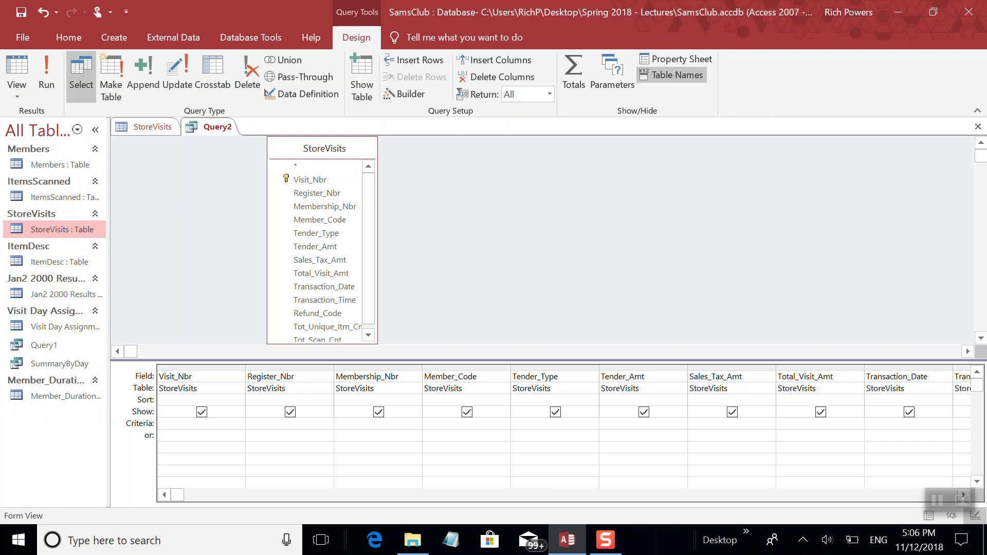
left_click(48, 215)
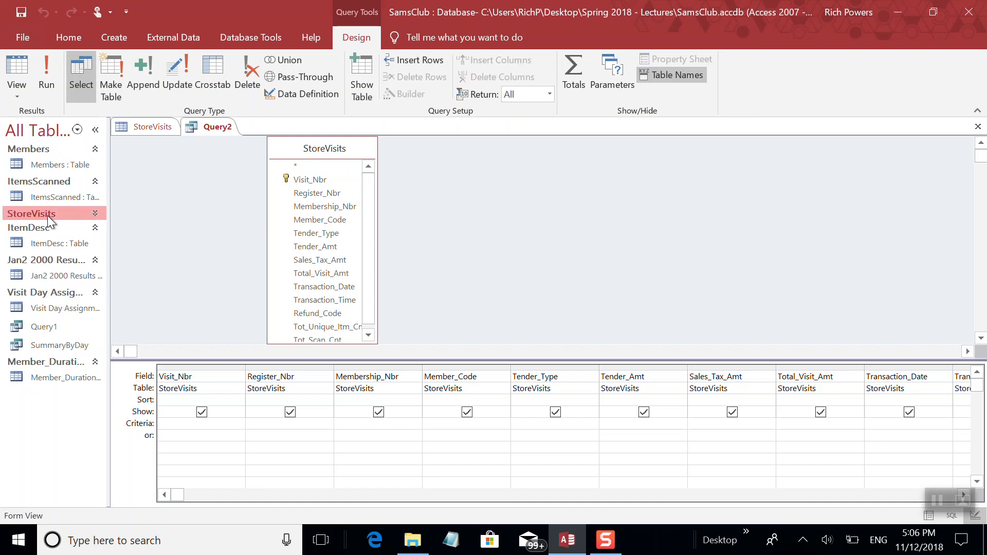
left_click(47, 215)
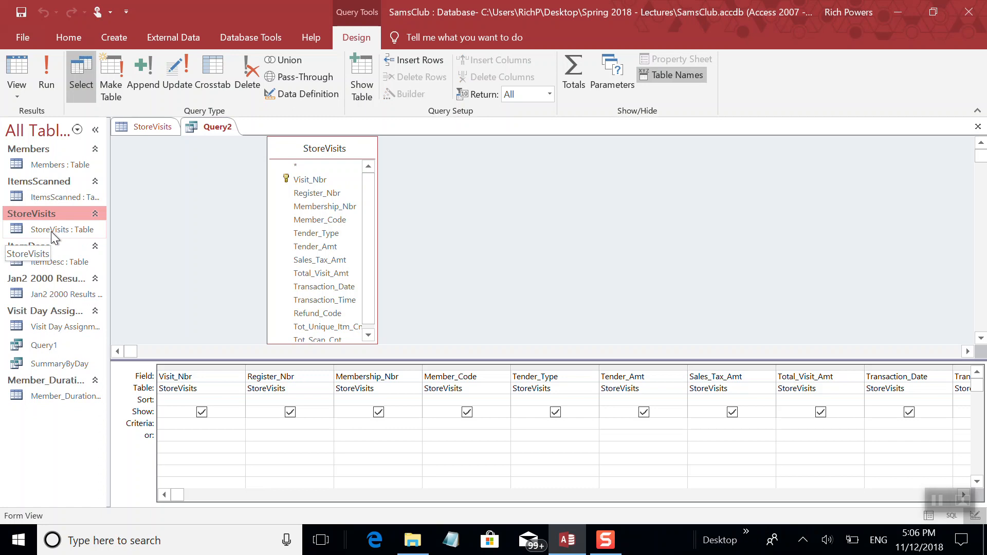
left_click(51, 231)
left_click(137, 131)
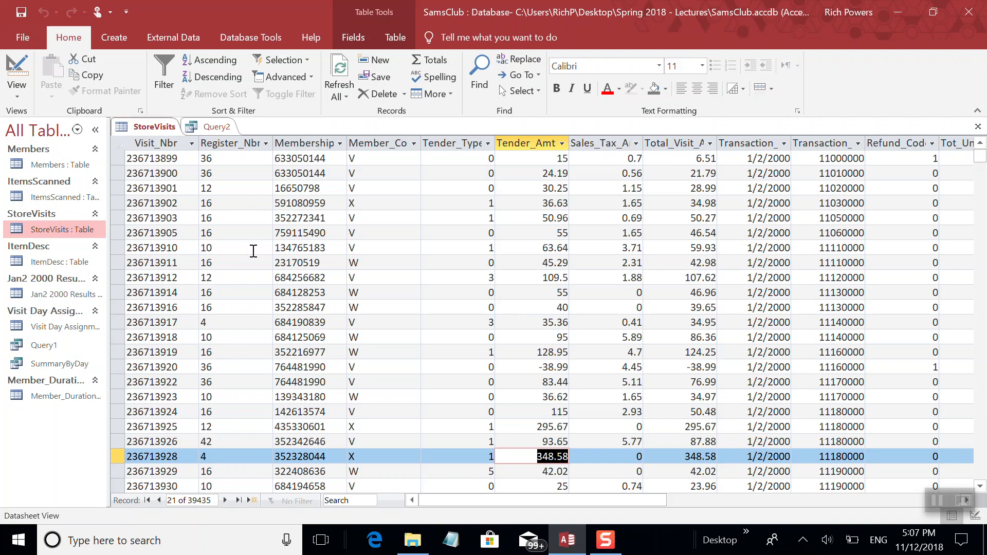
left_click(216, 128)
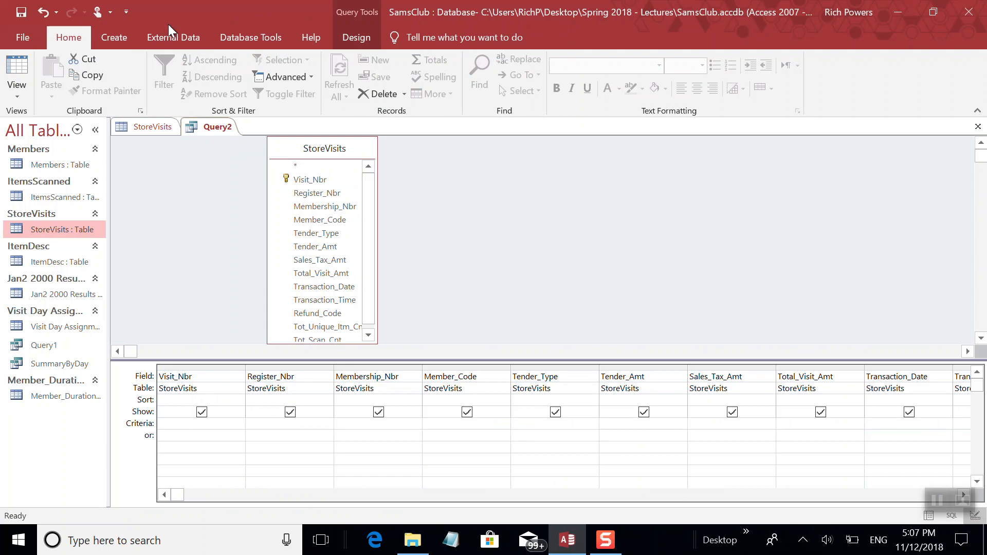
- Create a new blank query in Design View
left_click(119, 37)
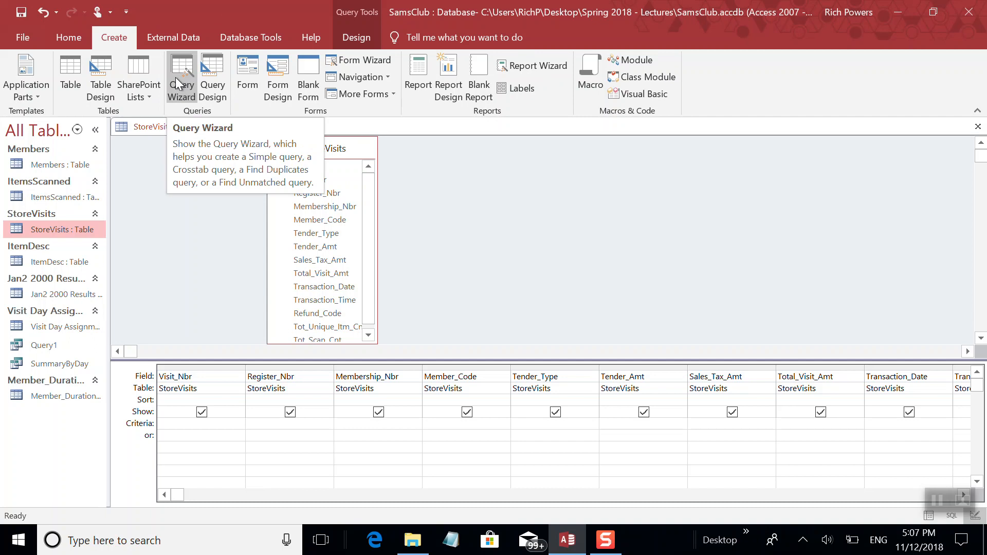
left_click(213, 74)
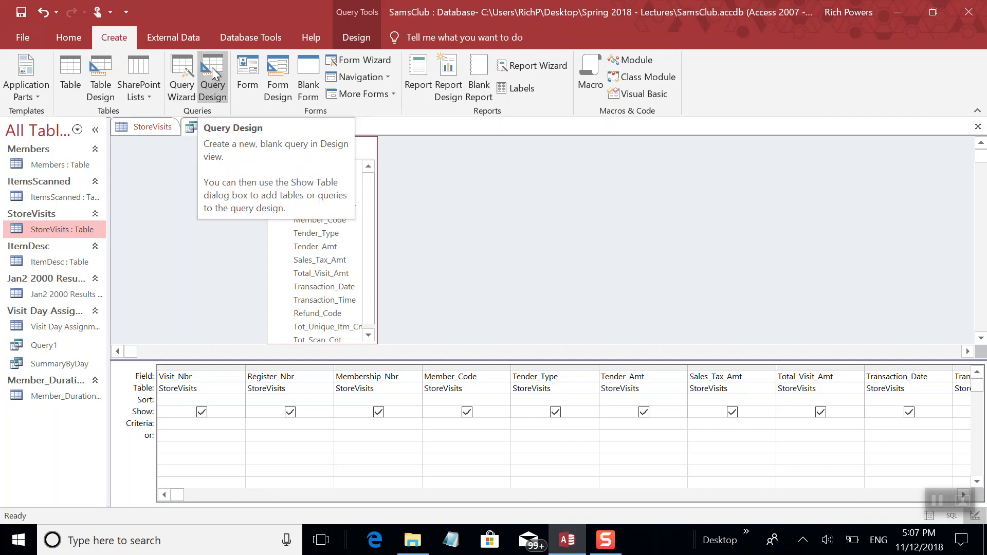
left_click(213, 74)
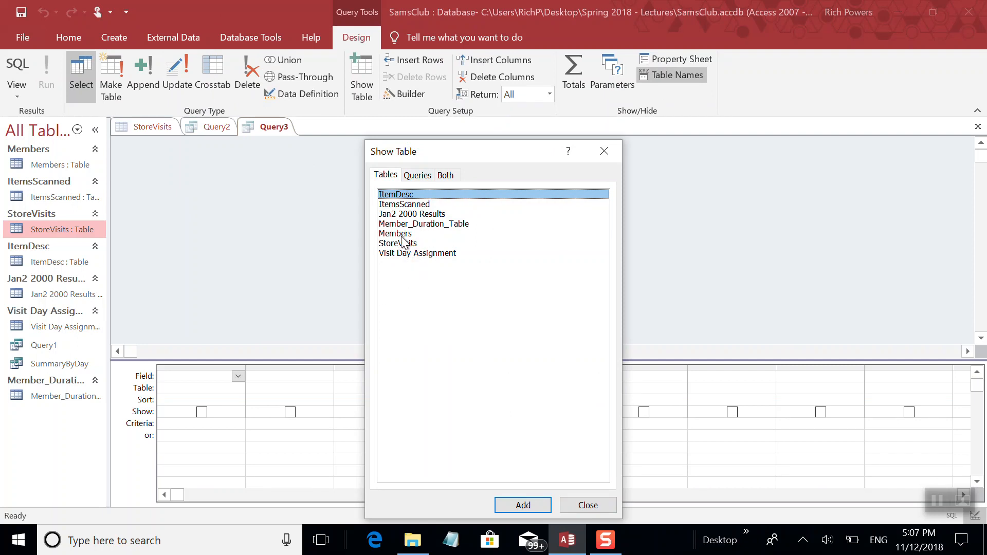
- Add the ItemDesc table to the new query and remove it again
double_click(405, 196)
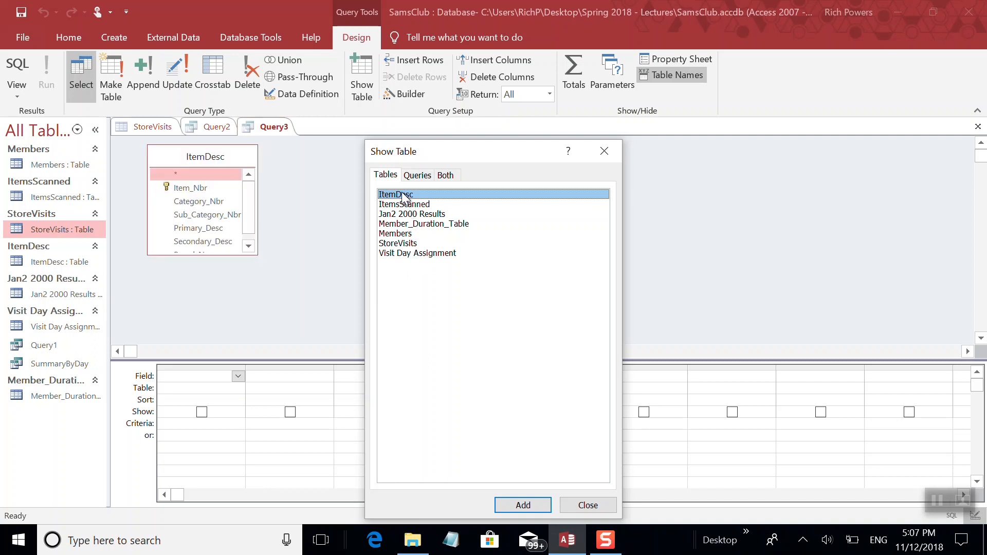
left_click(603, 149)
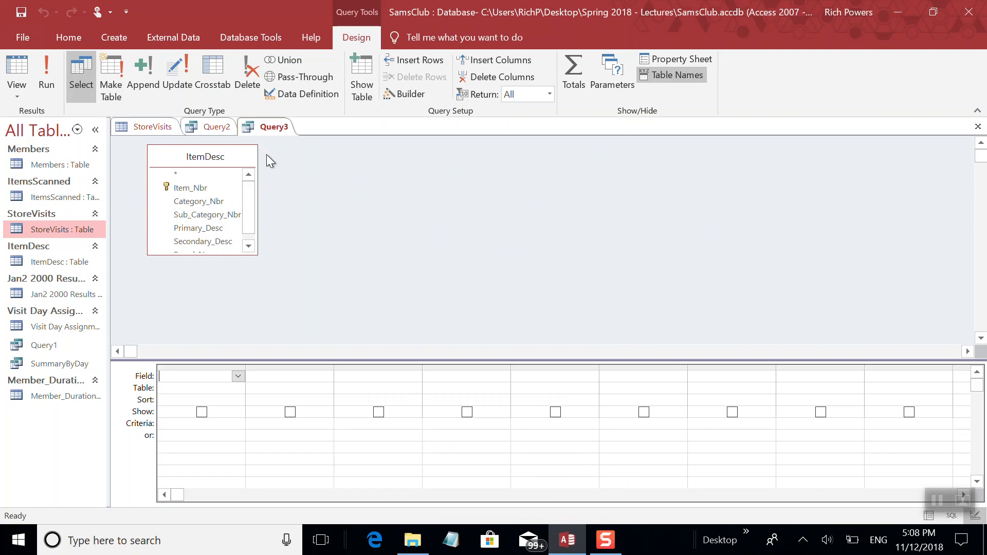
left_click(228, 150)
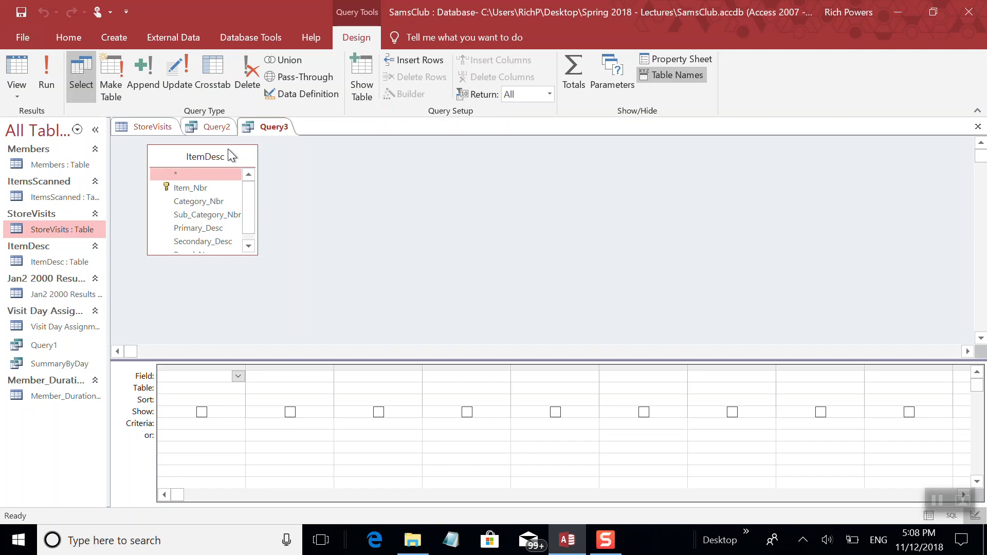
key("Delete")
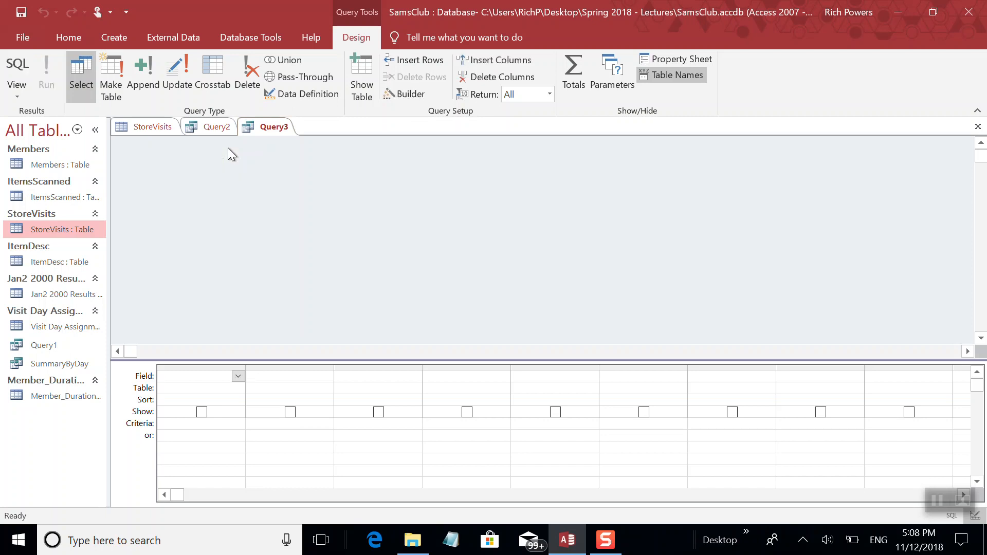
- Add the StoreVisits table to the query and enlarge its field list to show more fields
right_click(250, 175)
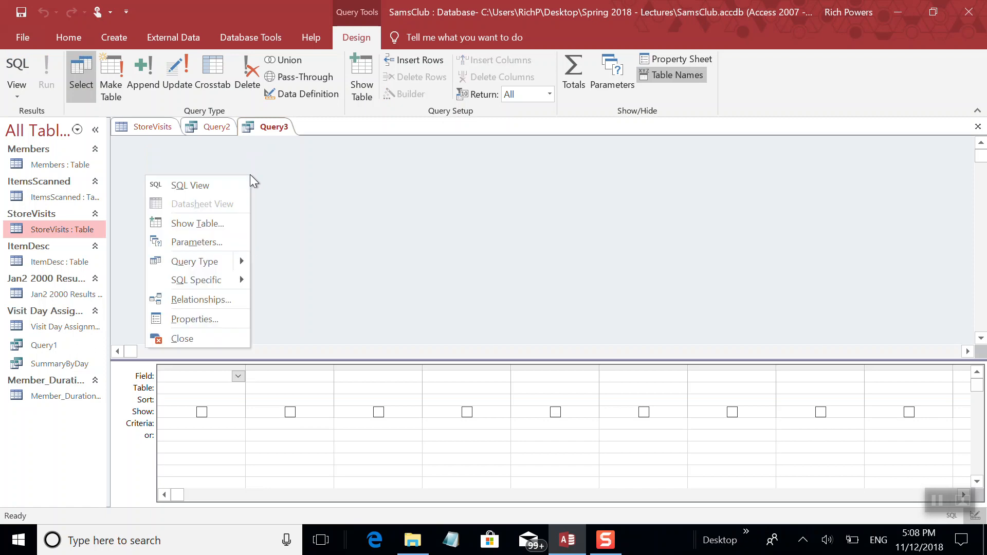
left_click(201, 224)
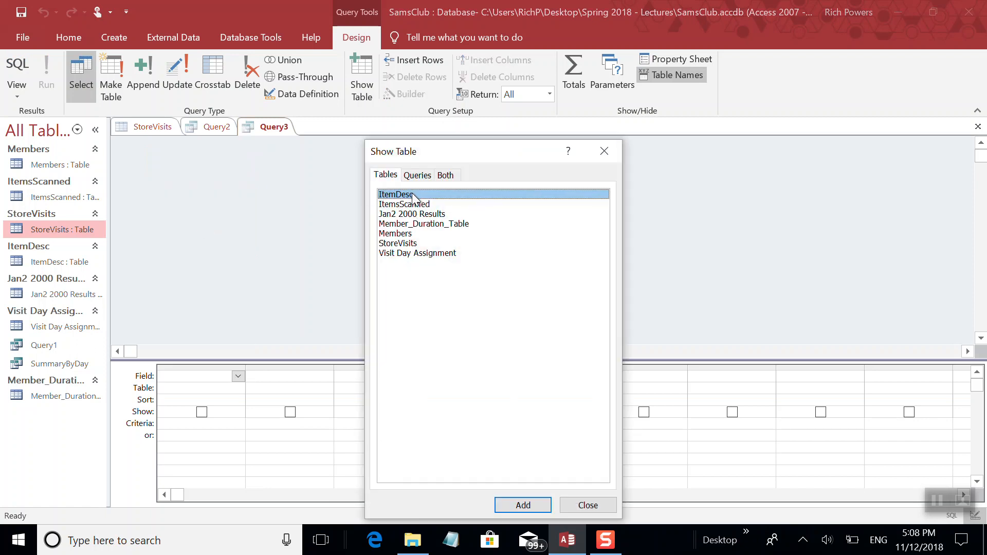
double_click(405, 244)
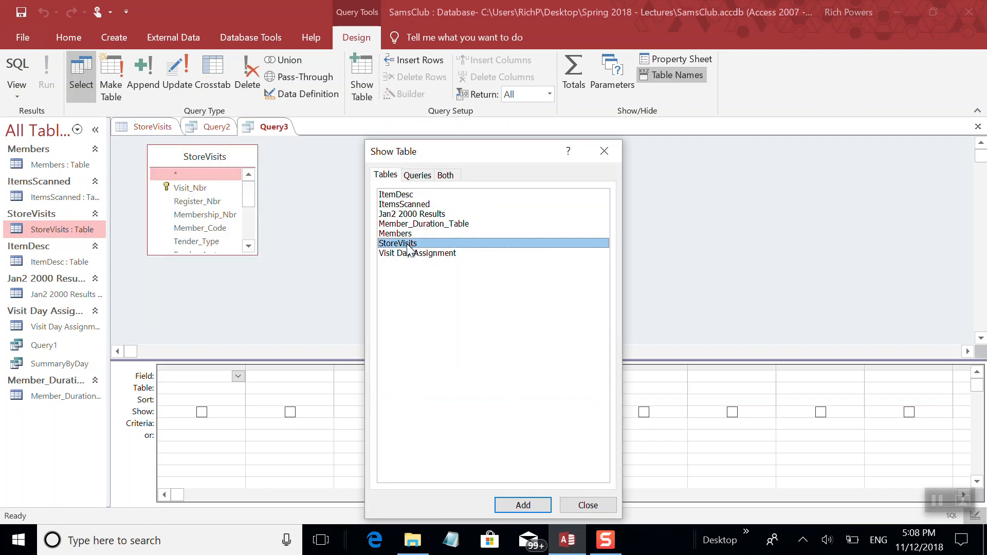
left_click(583, 506)
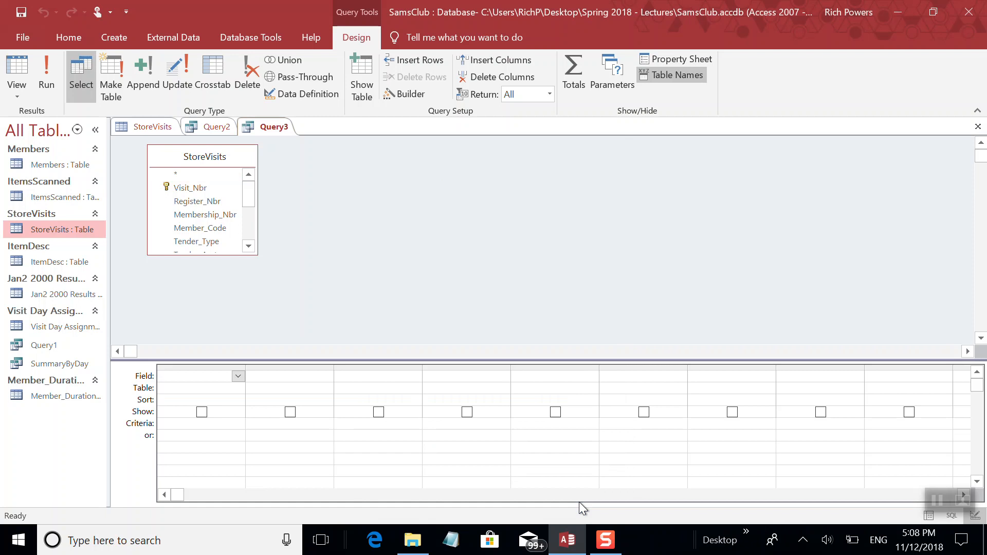
left_click(216, 243)
left_click_drag(218, 253, 222, 329)
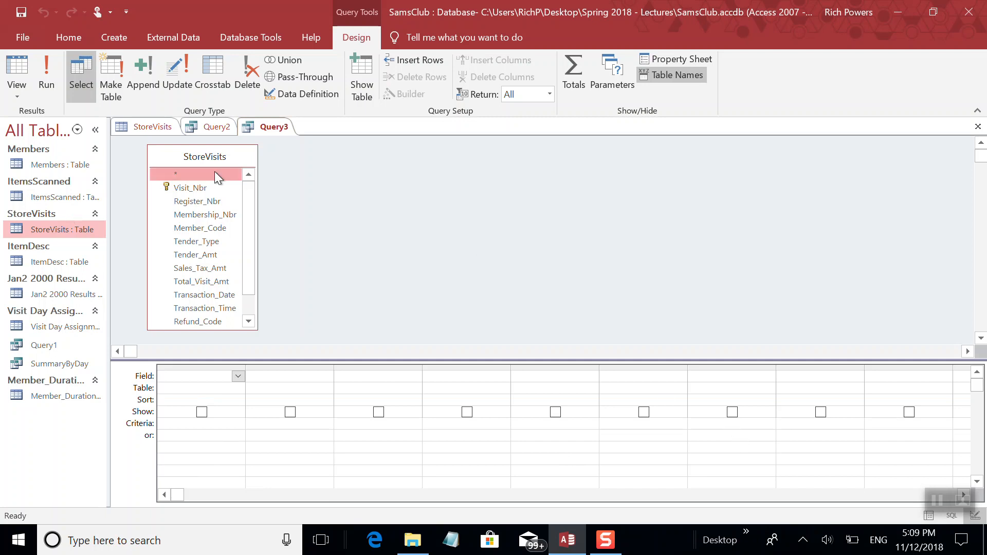
- Add all StoreVisits fields from Visit_Nbr through Tot_Scan_Cnt to the query's design grid
left_click(200, 188)
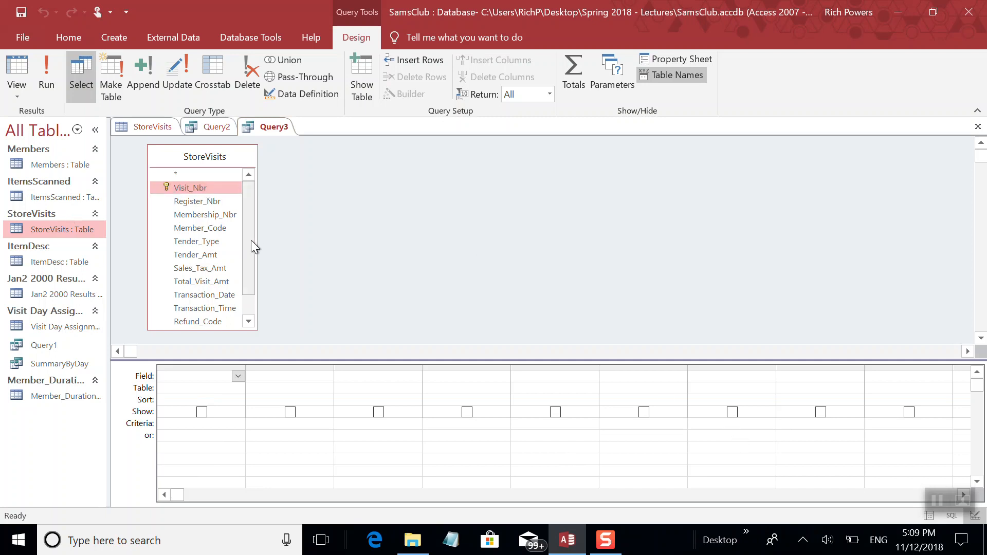
scroll(251, 243, "down", 2)
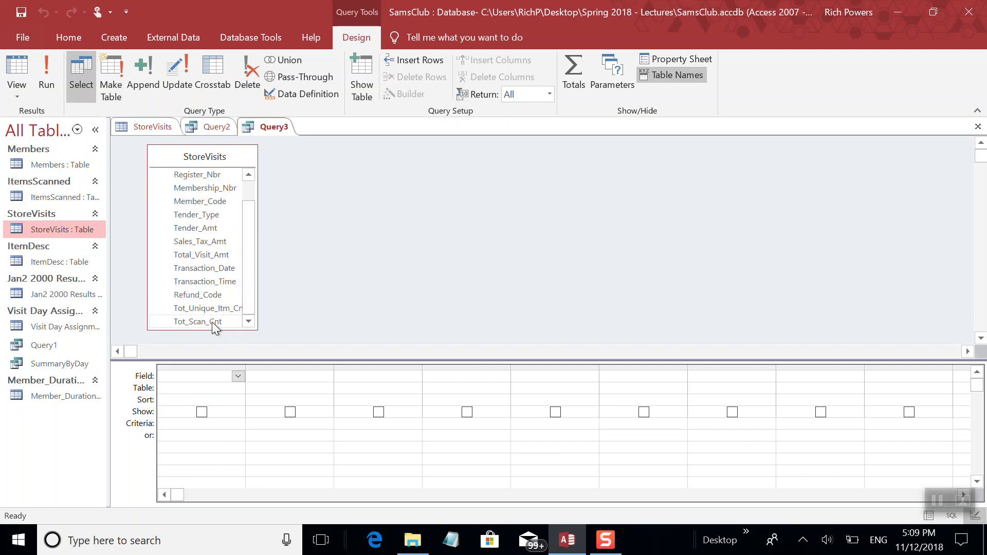
left_click(213, 322, "shift")
left_click_drag(213, 322, 220, 393)
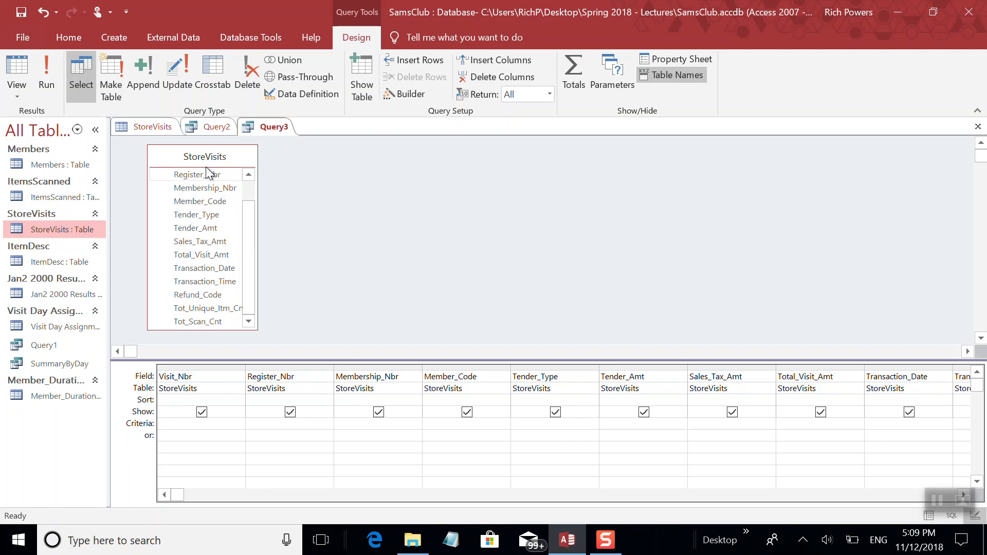
- Run the query to view its records and return to Design View
left_click(45, 73)
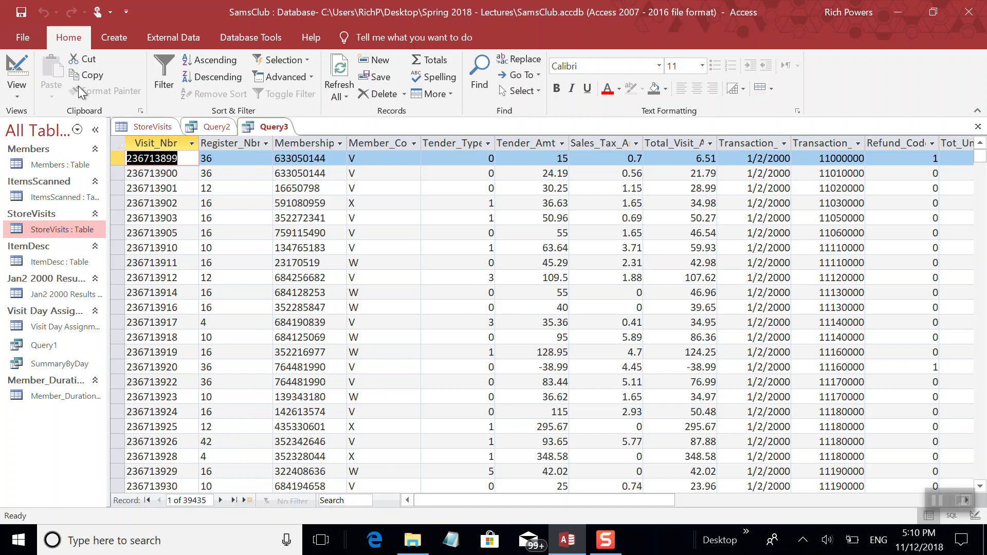
left_click(15, 92)
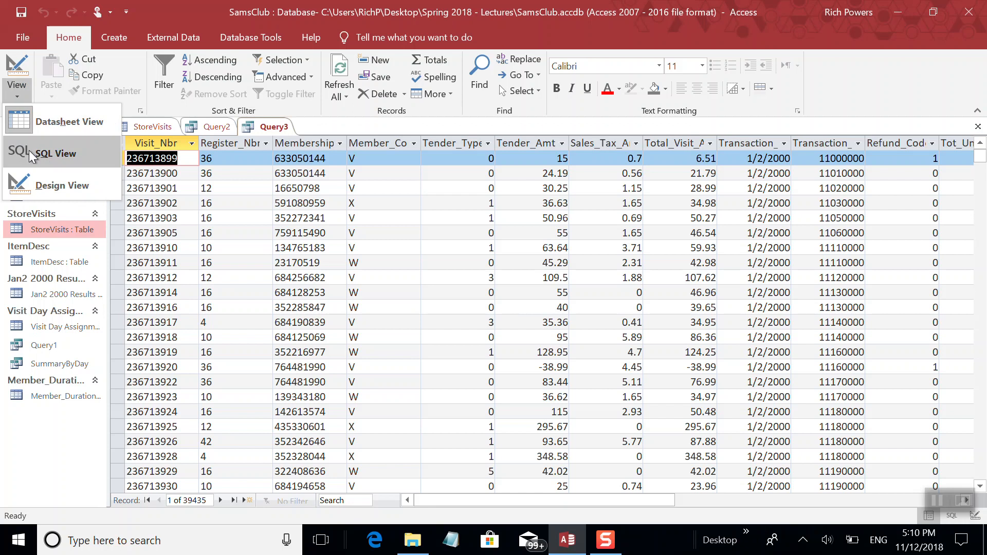
left_click(61, 187)
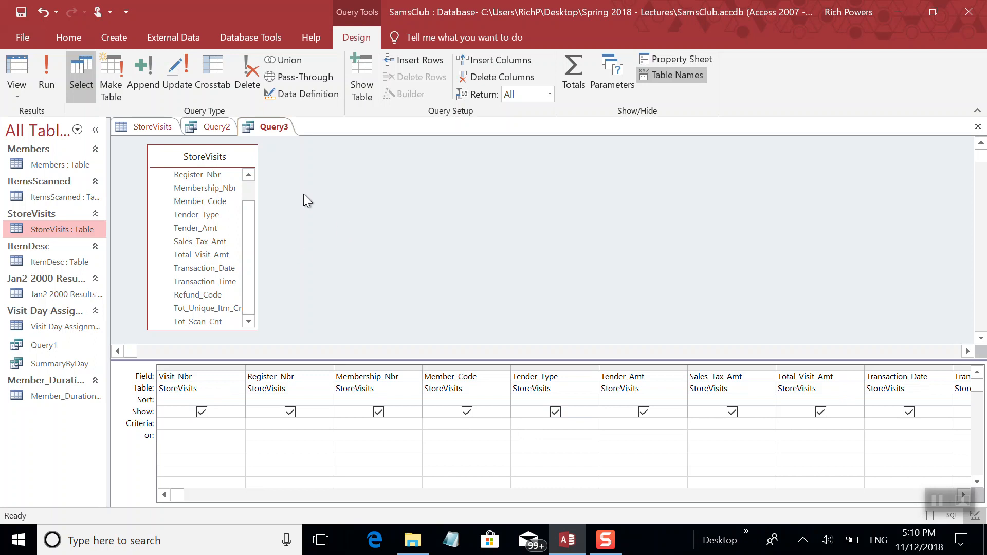
- Compare the query's SQL statement with its design by switching twice between SQL View and Design View
left_click(17, 94)
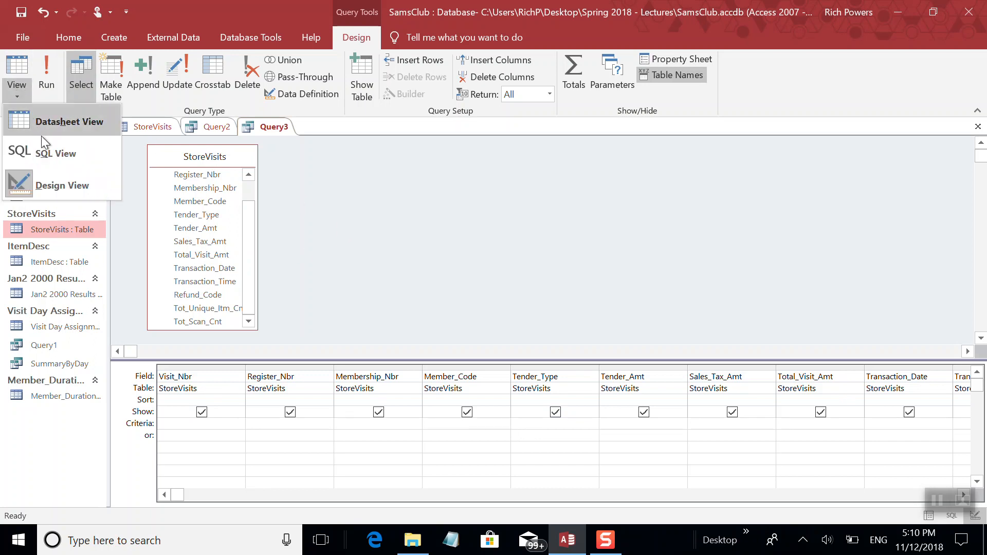
left_click(54, 153)
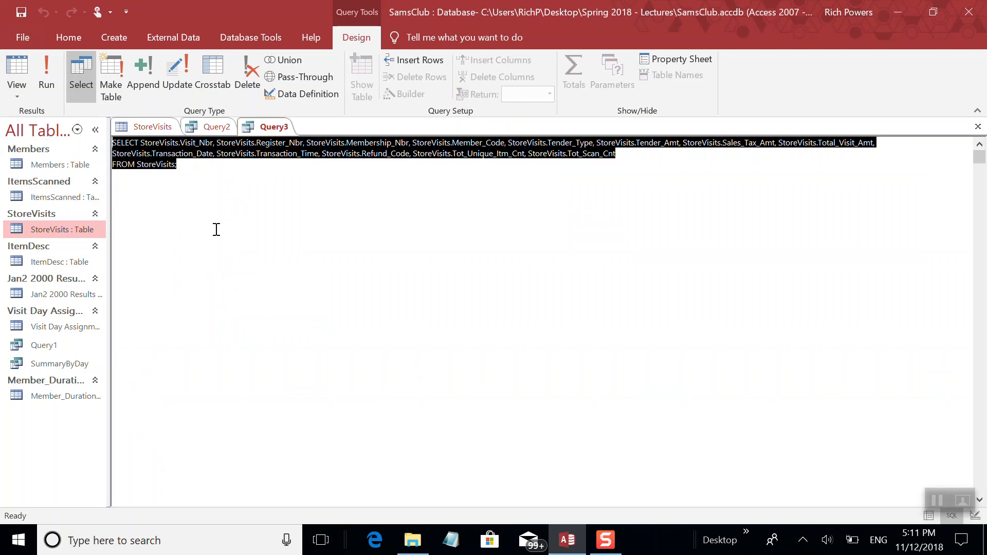
left_click(17, 95)
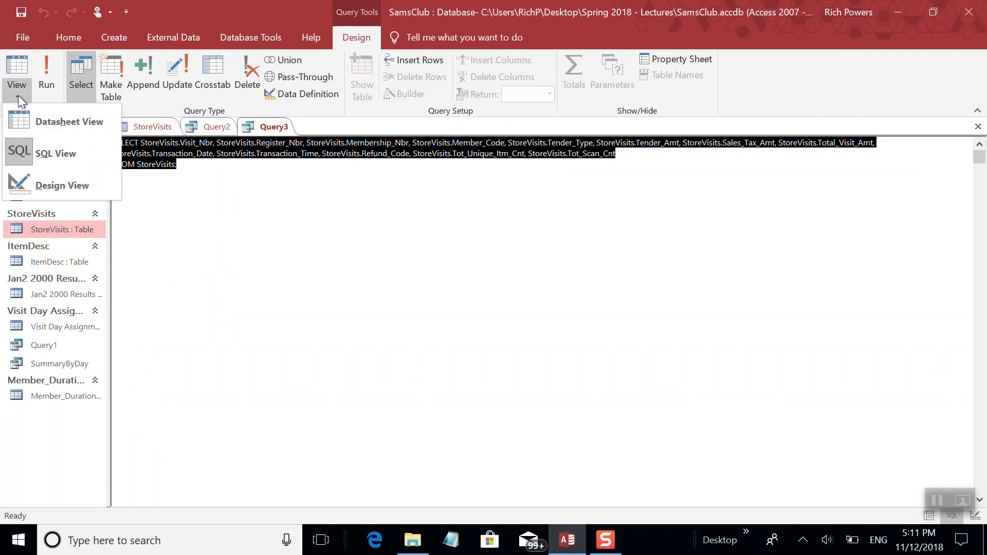
left_click(65, 190)
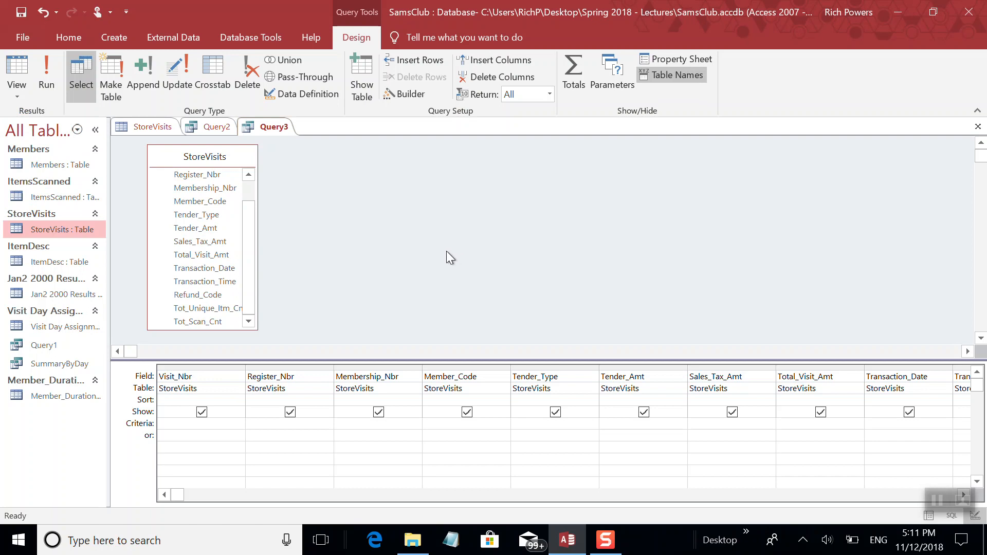
left_click(15, 94)
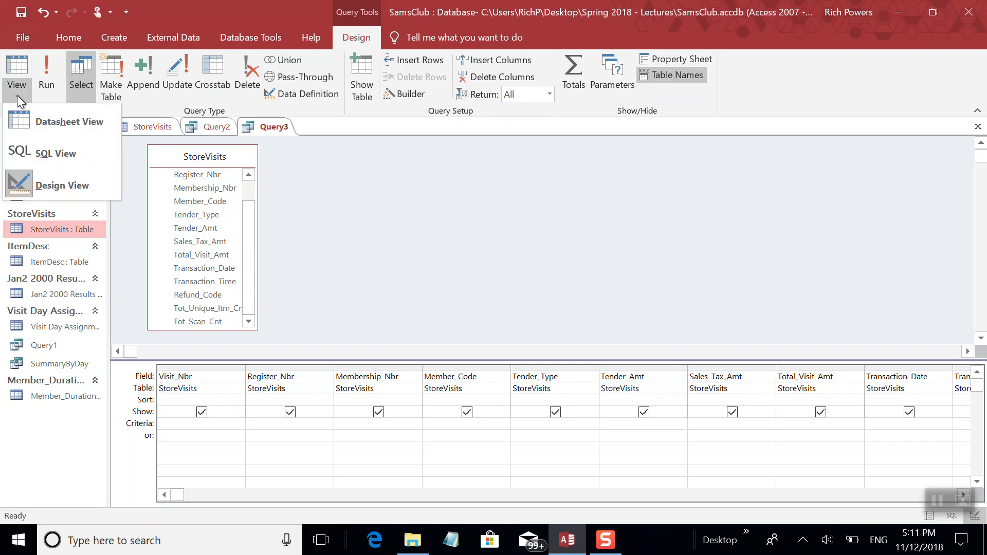
left_click(51, 155)
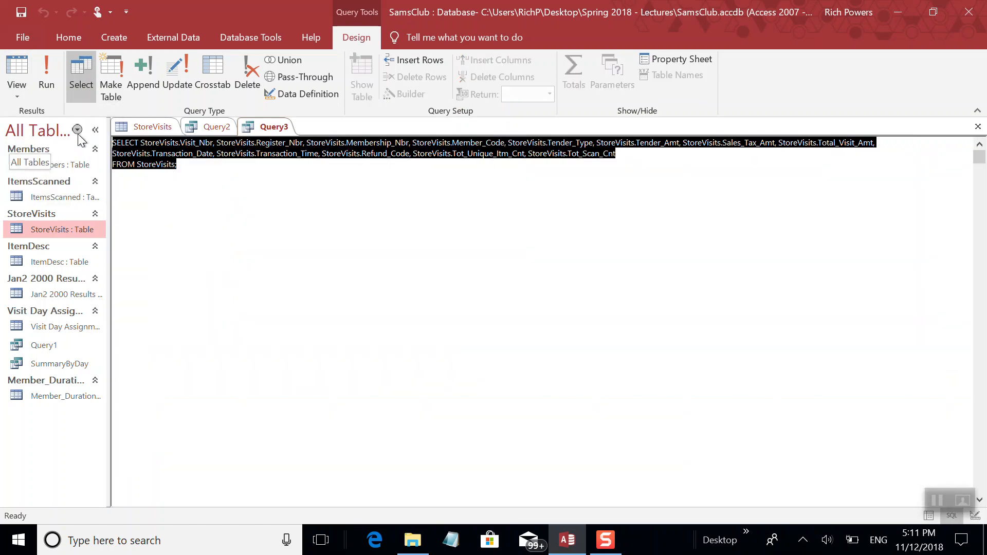
left_click(17, 98)
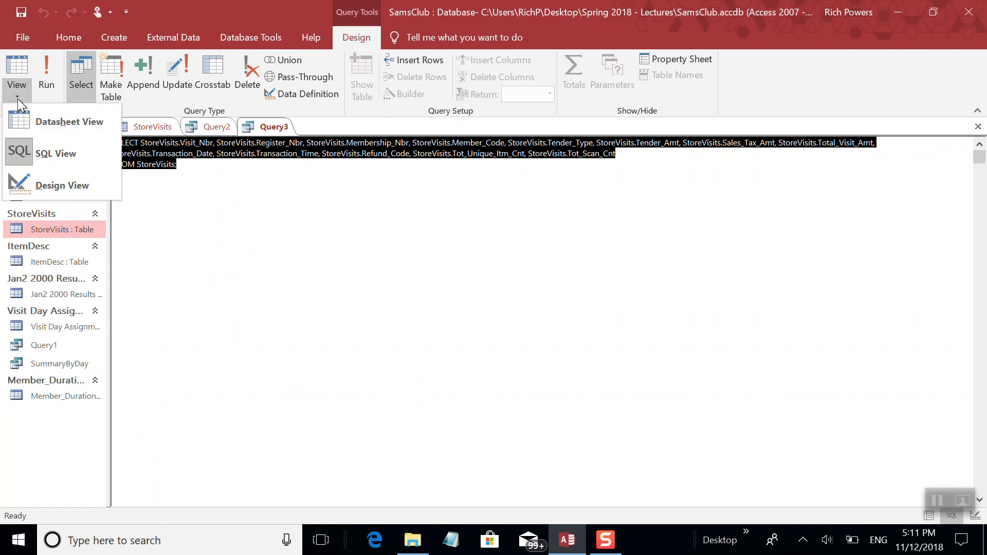
left_click(70, 183)
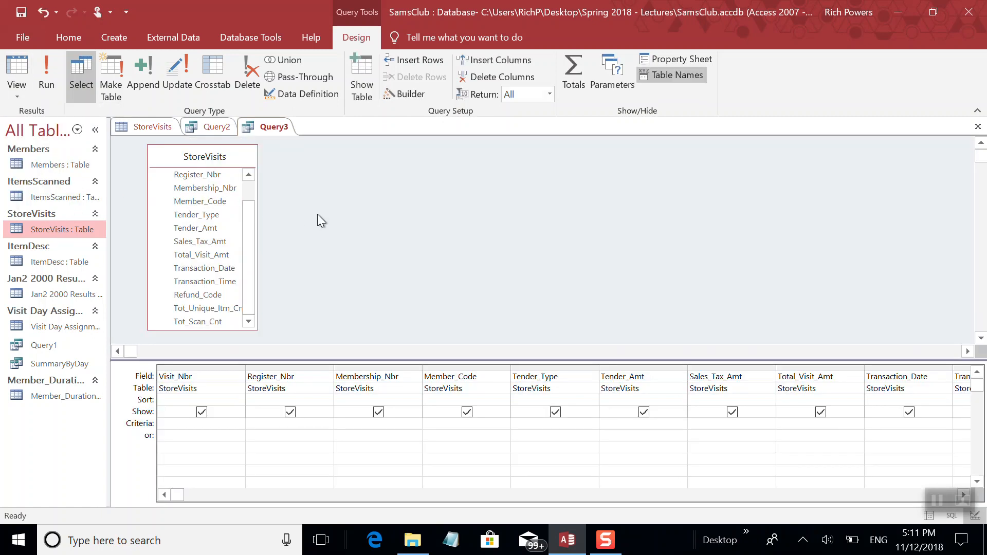
- Run the unfiltered query to examine its records in Datasheet View, and go back to Design View
left_click(16, 95)
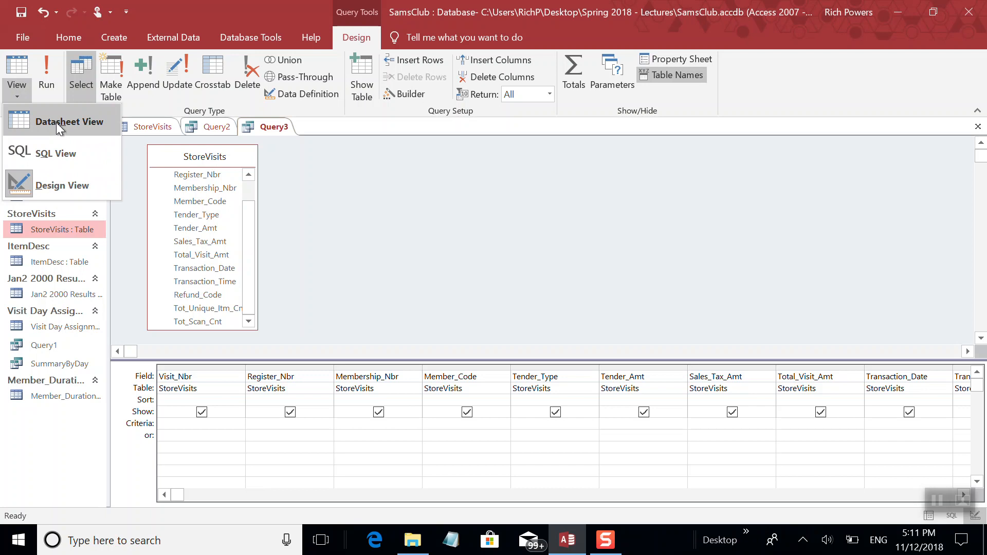
left_click(400, 211)
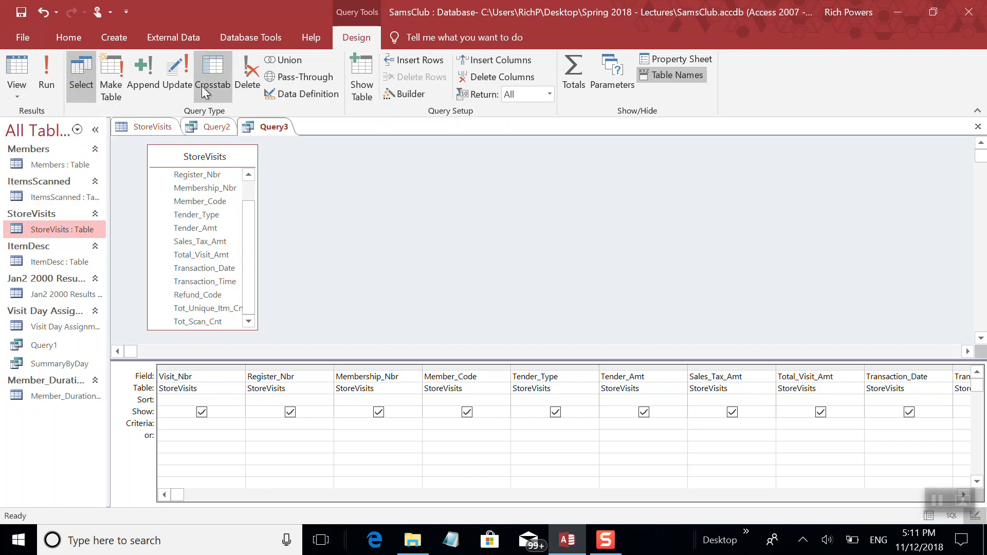
left_click(45, 81)
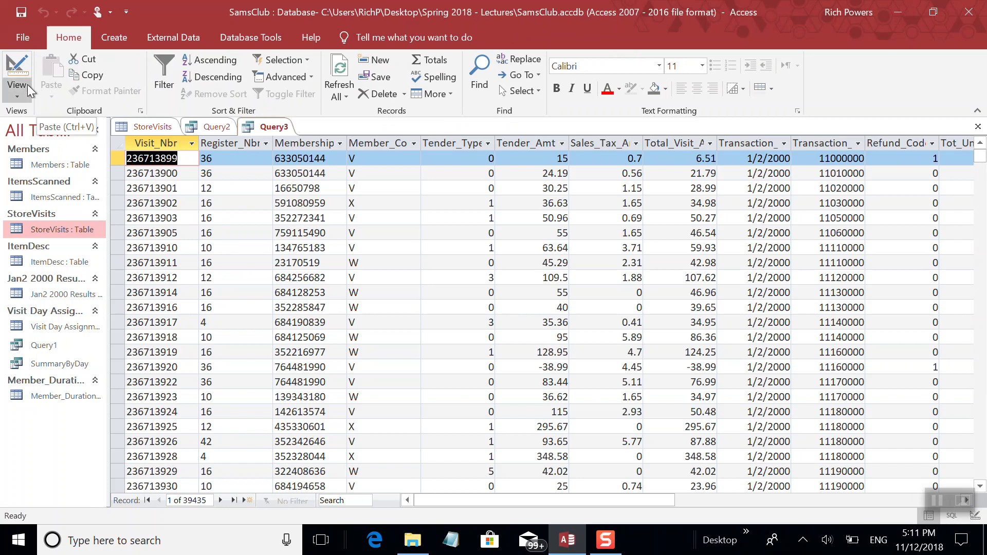
left_click(17, 95)
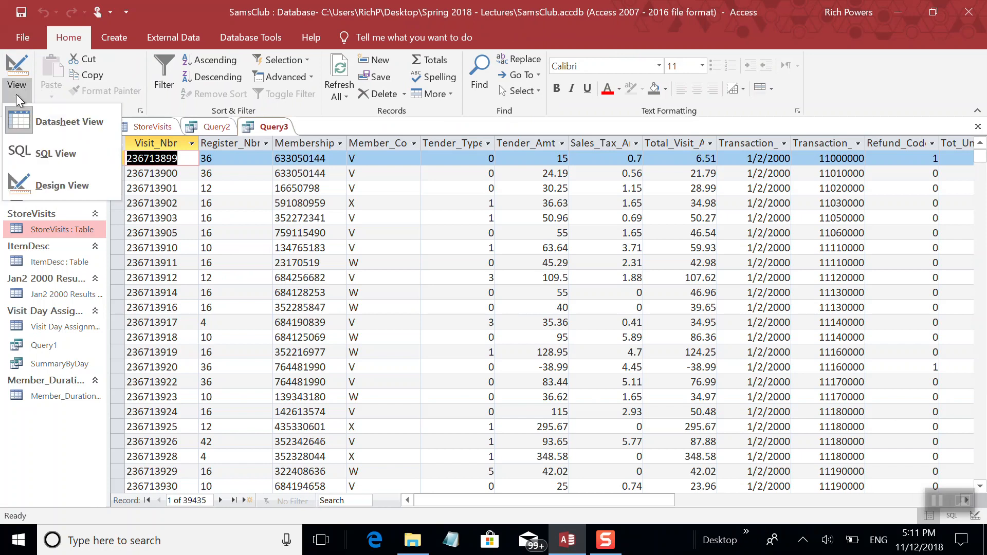
left_click(63, 188)
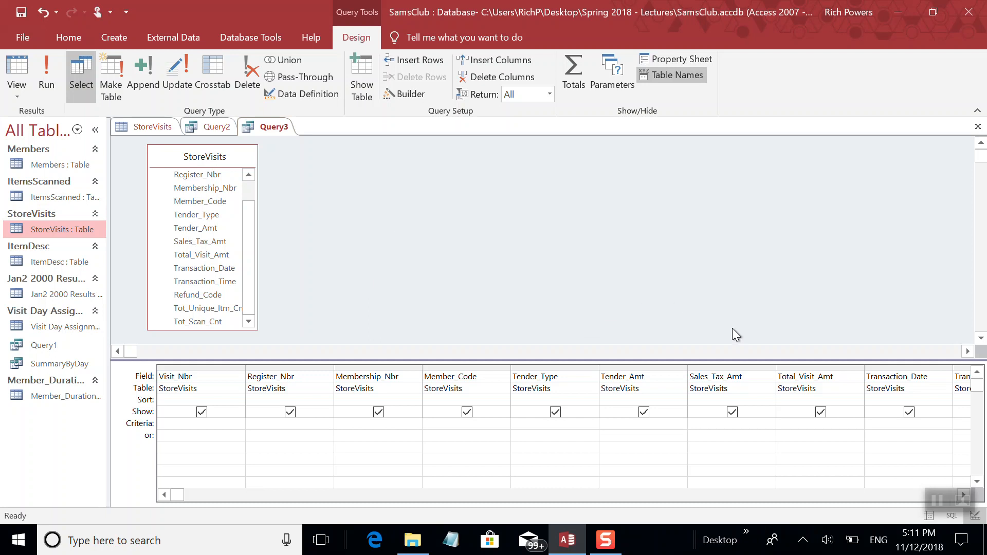
- Check how the Transaction_Date values are written in Datasheet View and return to Design View
left_click(881, 421)
left_click(18, 92)
left_click(68, 121)
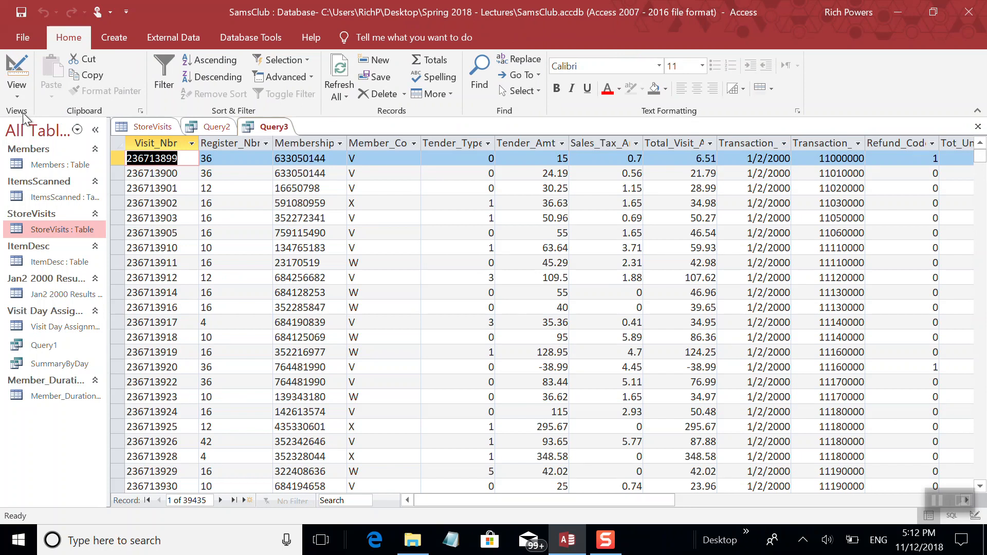
left_click(15, 99)
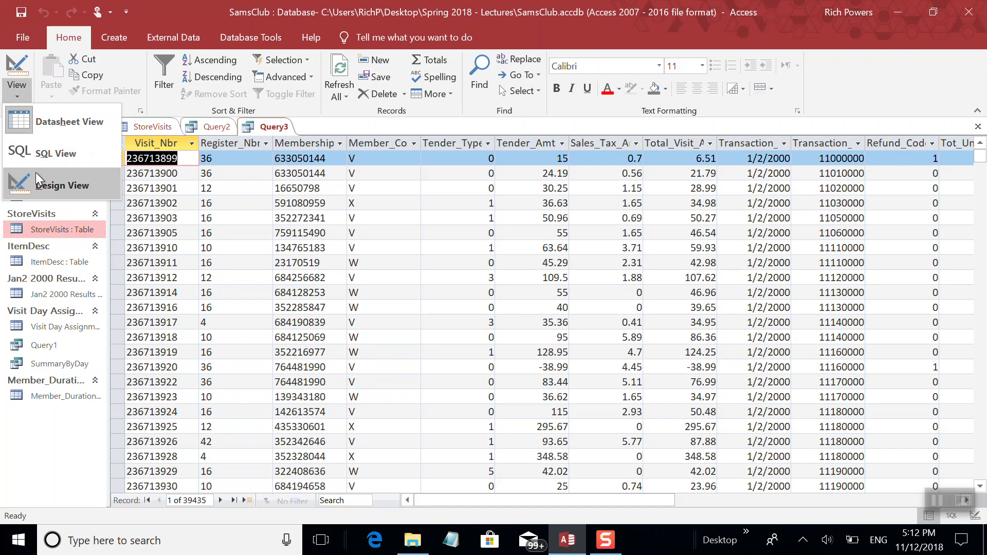
left_click(59, 186)
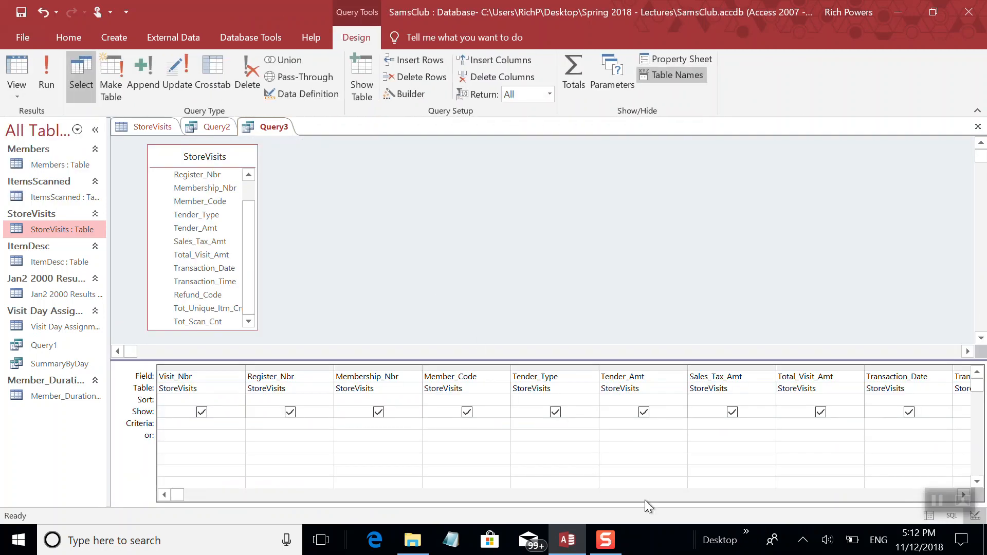
- Set the Transaction_Date criterion to =1/5/2000 and run the query to review the records before returning to Design View
left_click(891, 420)
type("=1/5/2000")
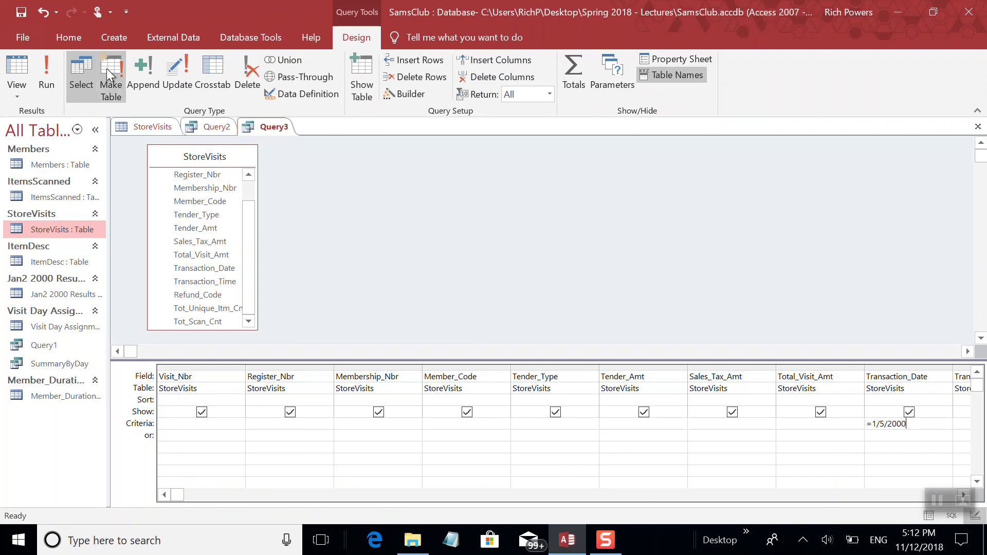
left_click(43, 73)
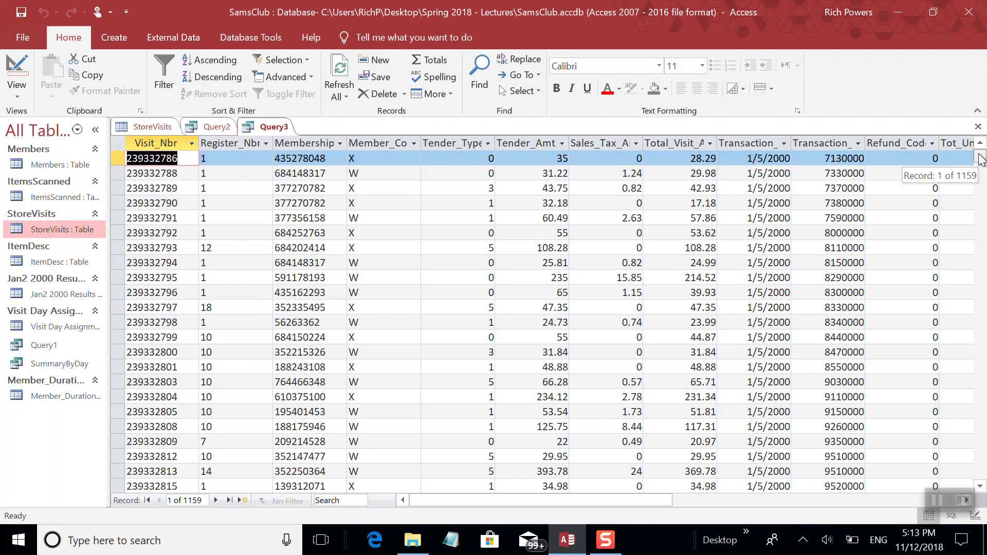
mouse_move(980, 160)
left_mouse_down()
mouse_move(981, 452)
mouse_move(972, 213)
mouse_move(984, 150)
left_mouse_up()
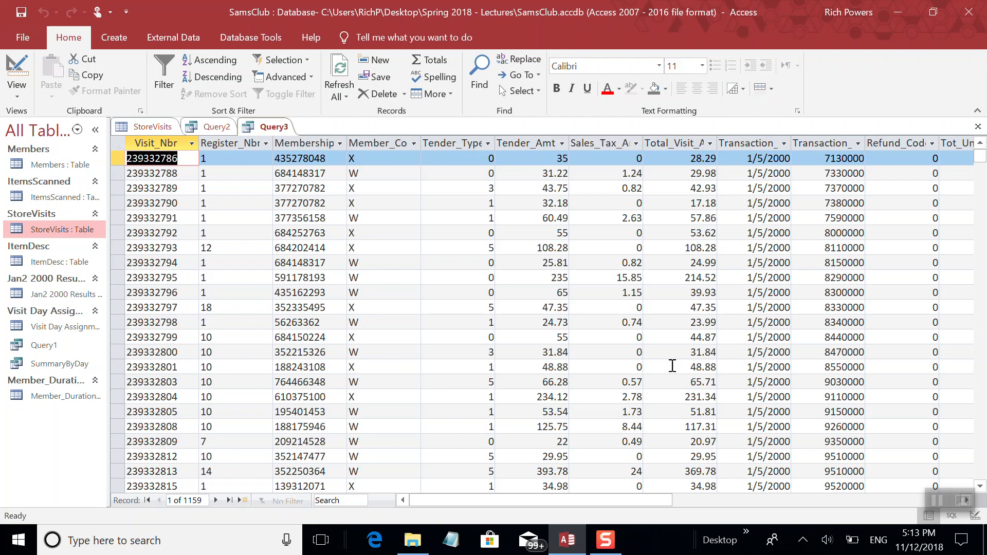
left_click(14, 96)
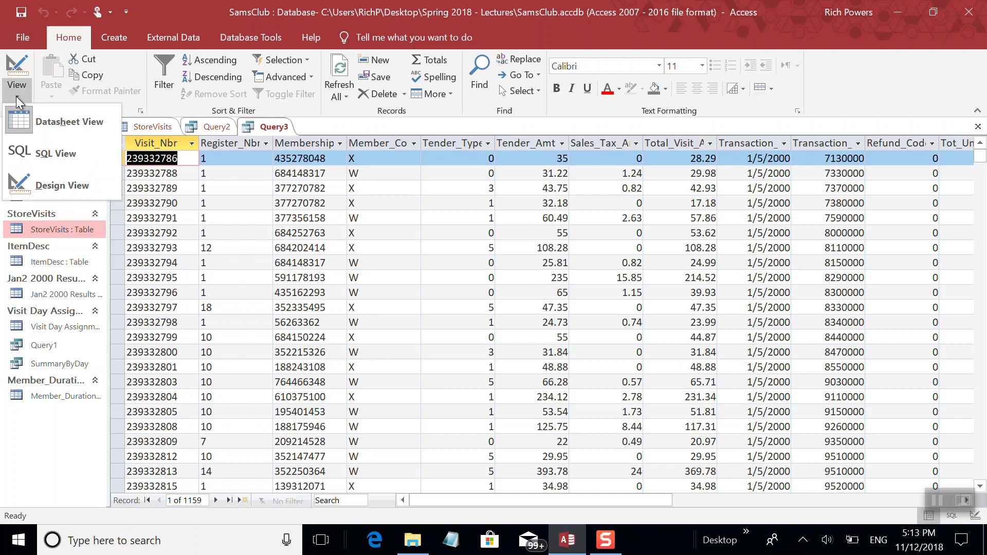
left_click(75, 190)
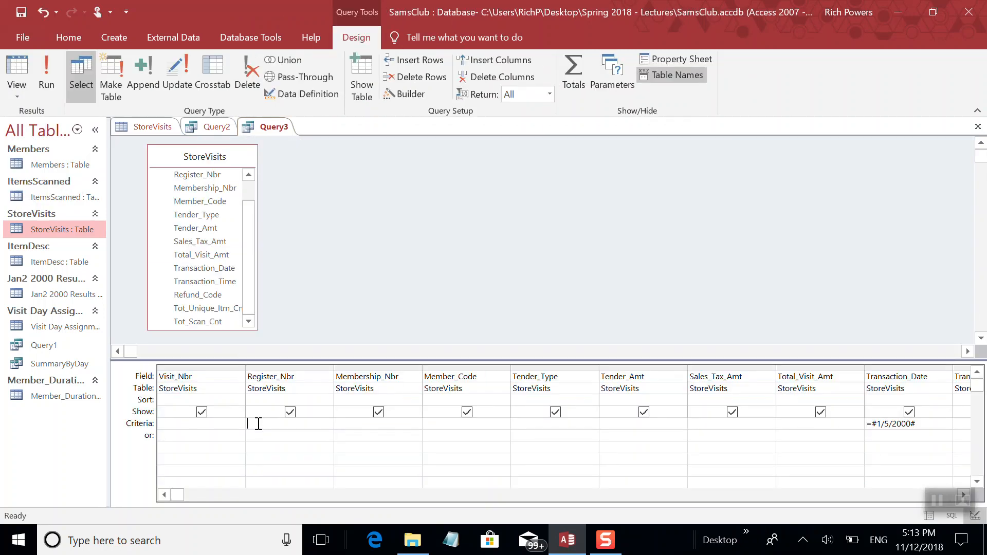
- Add the criterion =1 to Register_Nbr and run the query, ending back in Design View
type("=1")
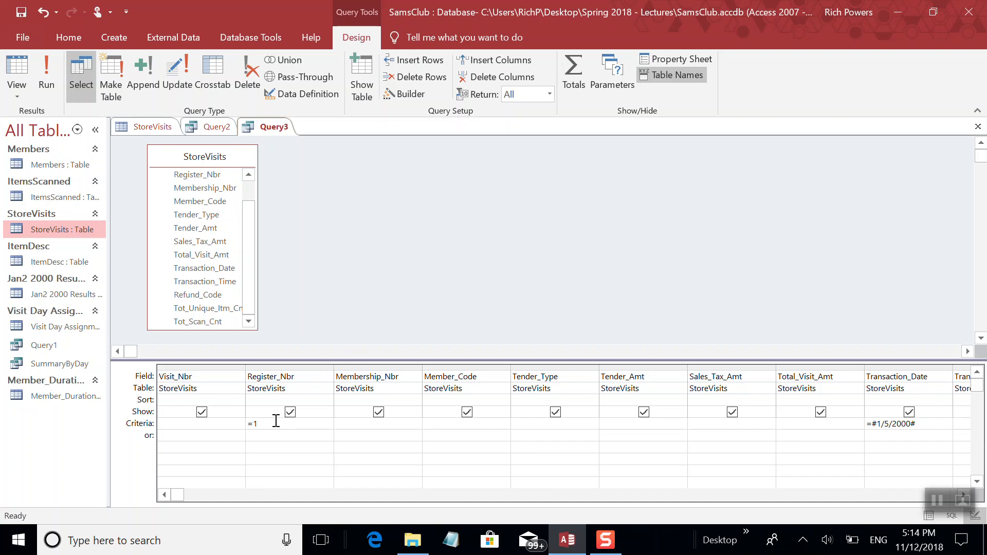
left_click(45, 82)
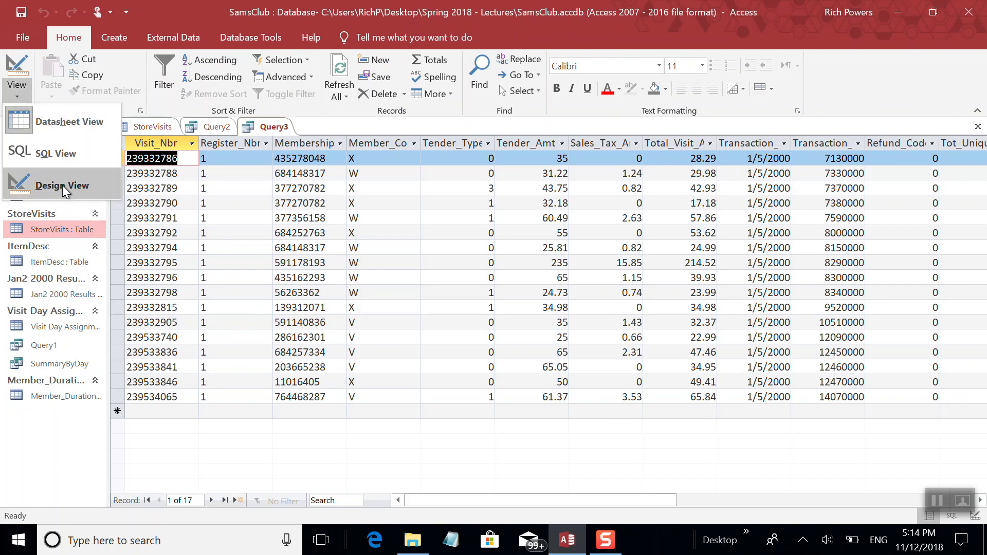
left_click(63, 185)
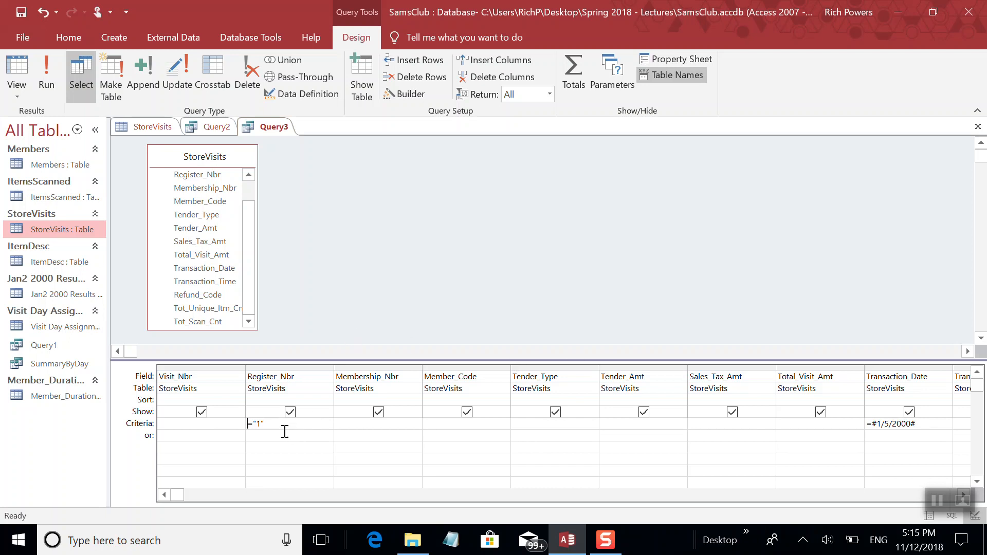
- Change the Register_Nbr criterion to >"1" and run the query
left_click(255, 424)
key("BackSpace")
type("?")
key("BackSpace")
type(">")
left_click(46, 70)
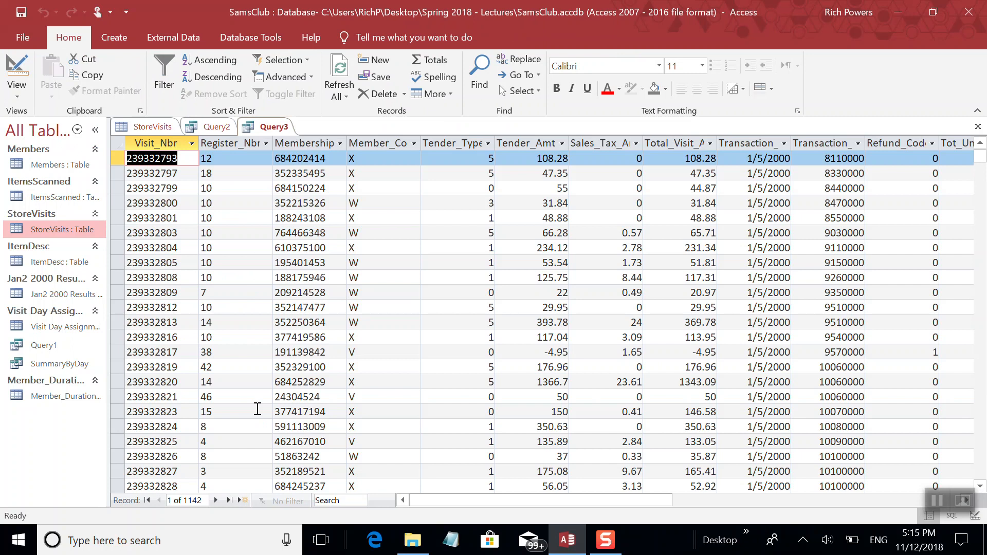
- Look through the Register_Nbr values in the query's records and return to Design View
scroll(257, 409, "down", 20)
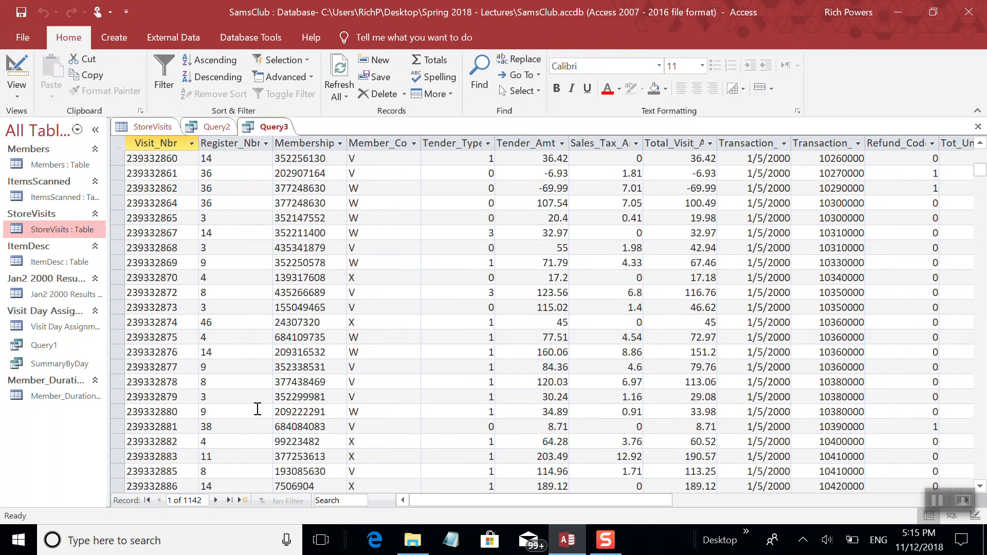
scroll(258, 409, "down", 20)
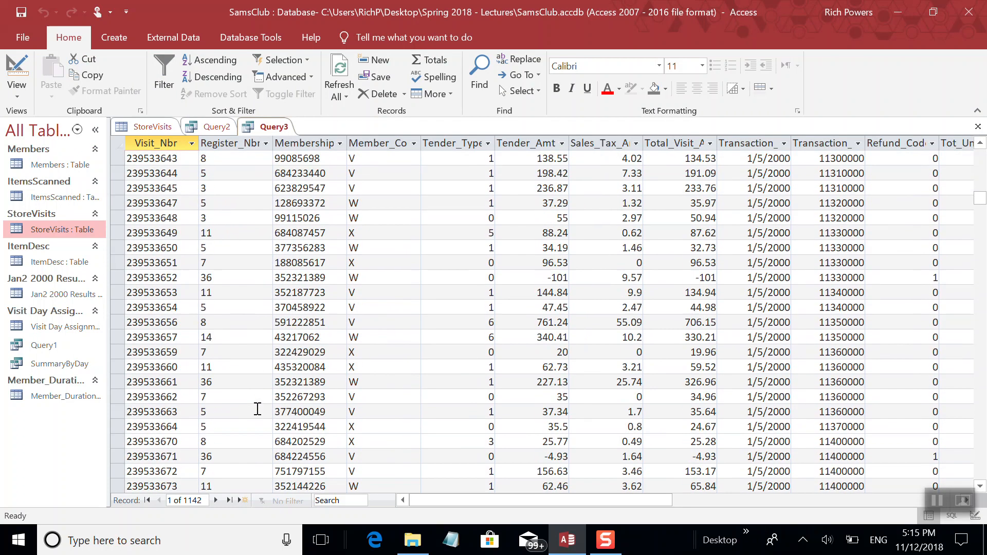
scroll(258, 409, "down", 20)
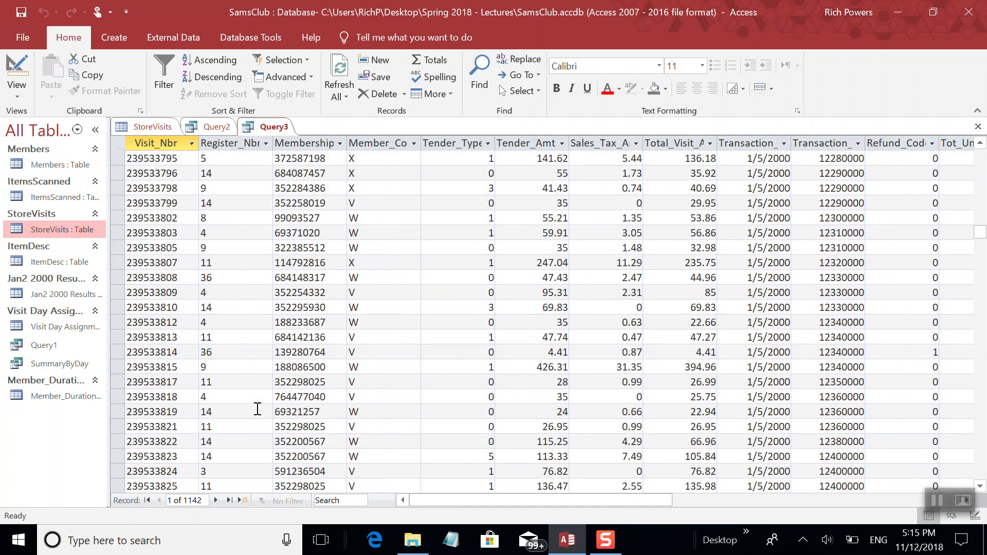
scroll(257, 408, "up", 20)
scroll(258, 408, "up", 10)
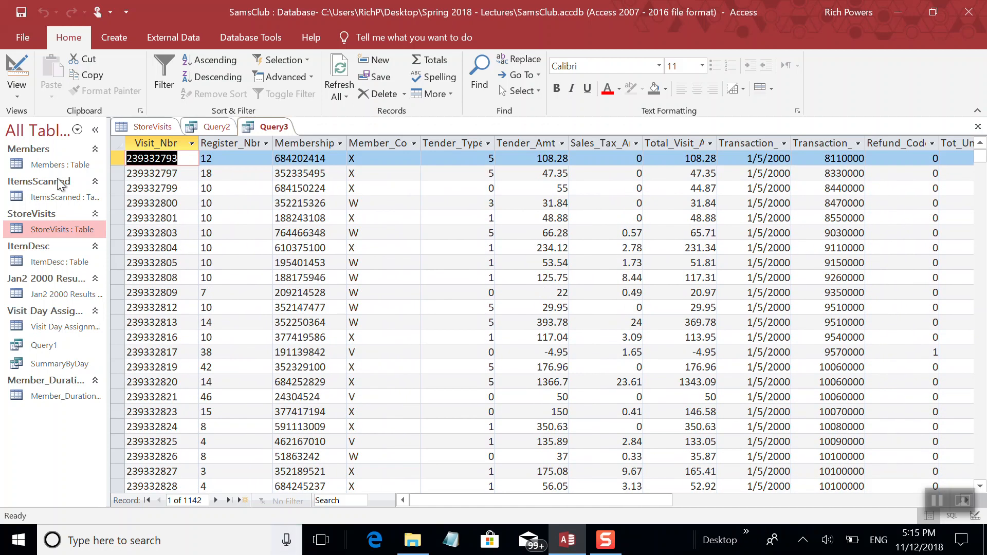
left_click(14, 95)
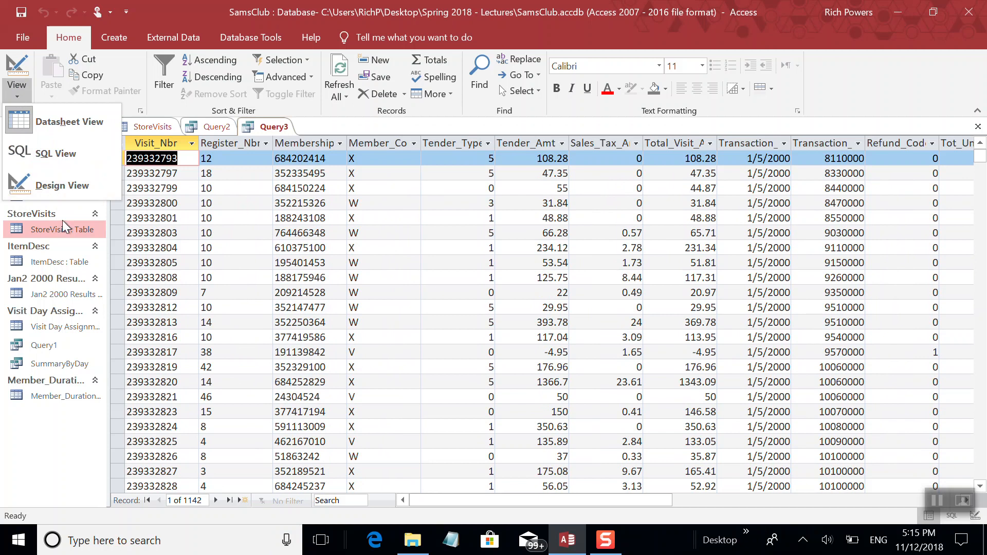
left_click(69, 183)
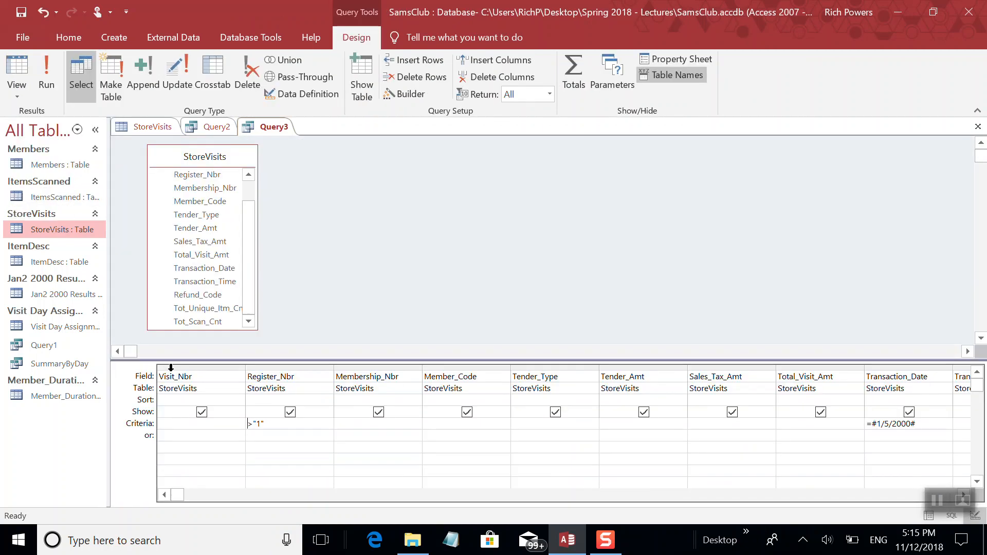
- Change the Register_Nbr criterion to <"1" and run the query, ending back in Design View
left_click(254, 425)
key("BackSpace")
type("<")
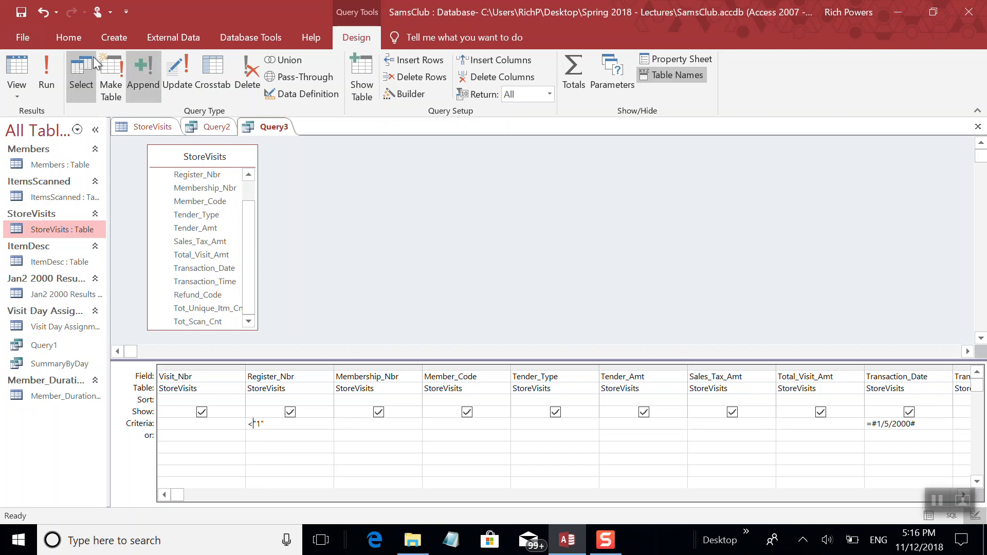
left_click(48, 63)
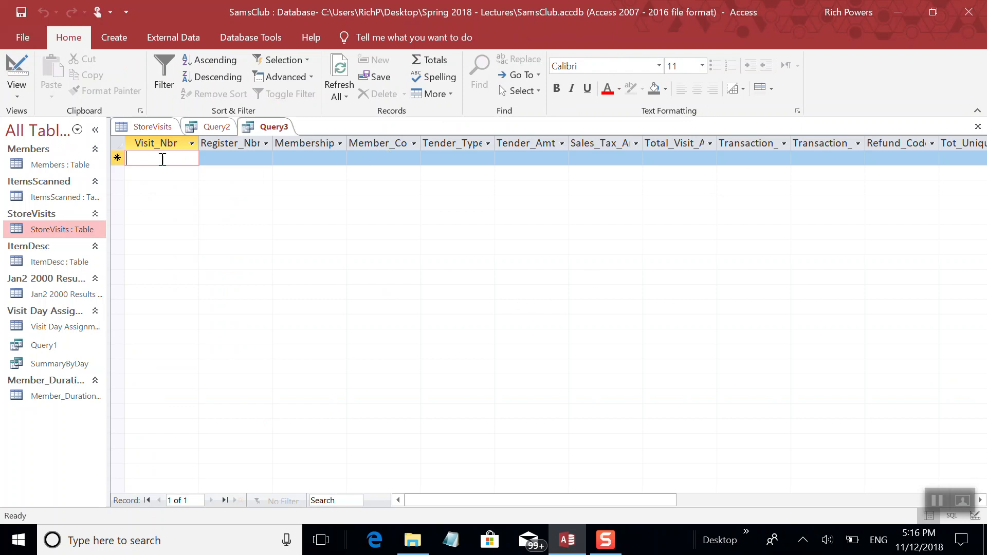
left_click(11, 99)
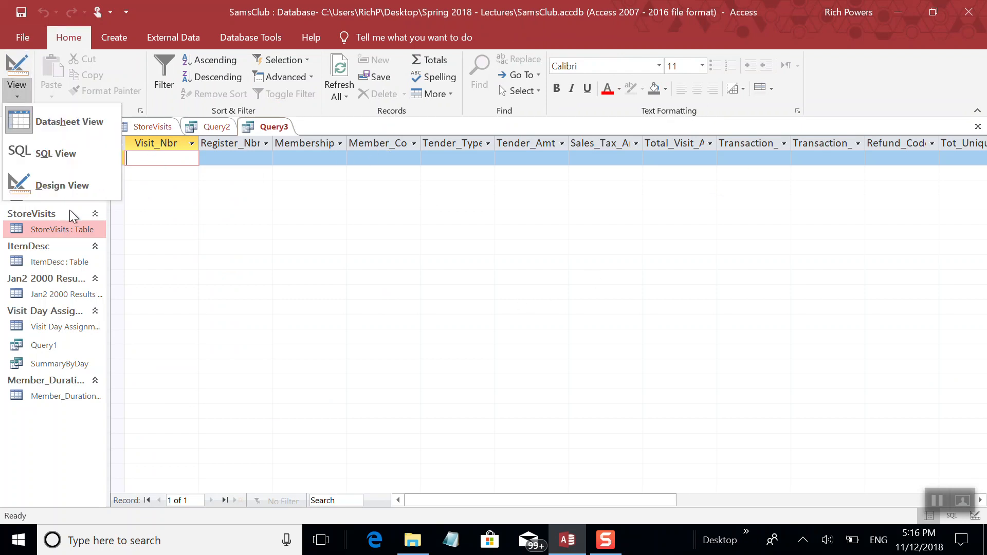
left_click(82, 183)
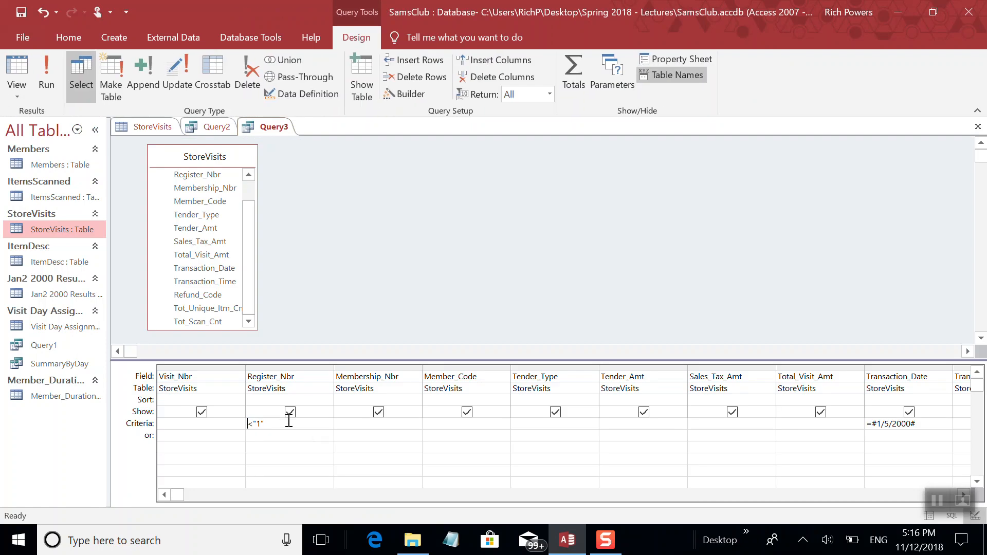
- Set the Register_Nbr criterion to ="1"
double_click(260, 423)
key("BackSpace")
type("=")
- Hide the Visit_Nbr field and run the query to see the effect, and show the field again in Design View
left_click(202, 412)
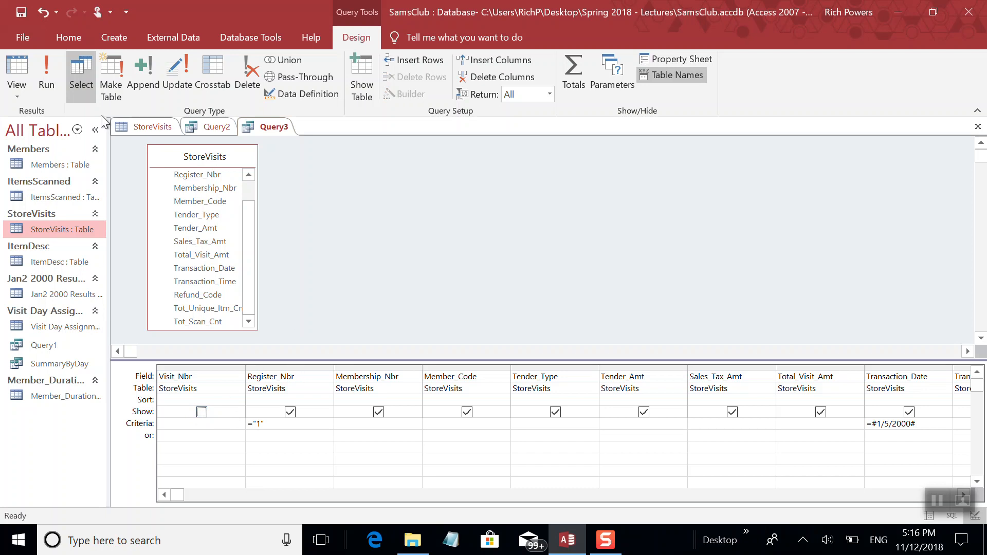
left_click(51, 82)
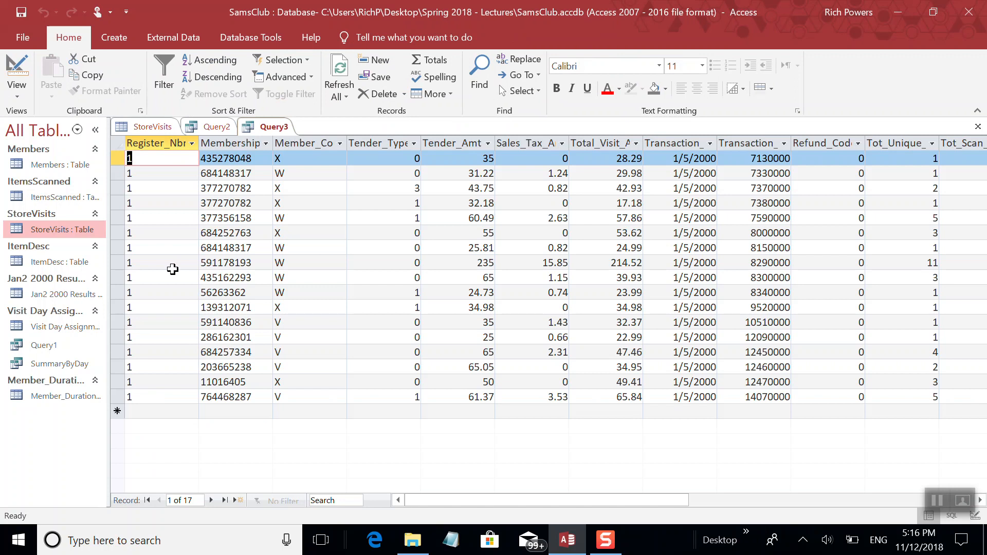
left_click(15, 97)
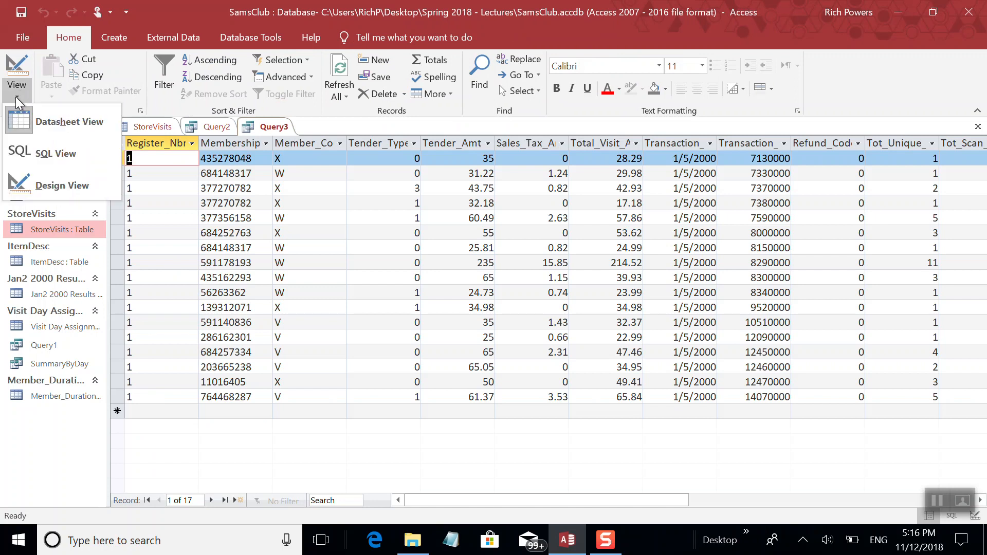
left_click(52, 183)
left_click(201, 412)
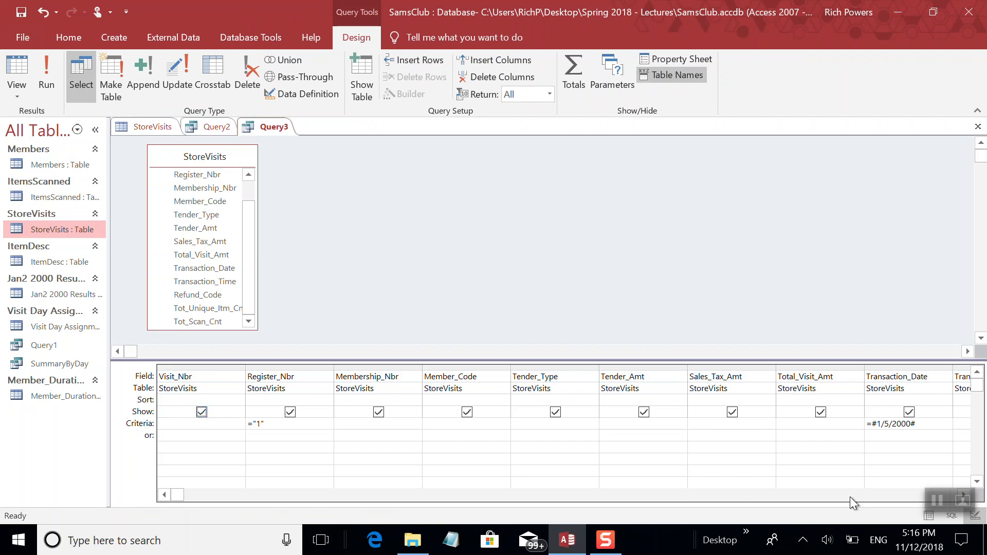
- Hide the Transaction_Date field from the output while keeping its criterion, and run the query before returning to Design View
left_click(909, 412)
left_click(44, 61)
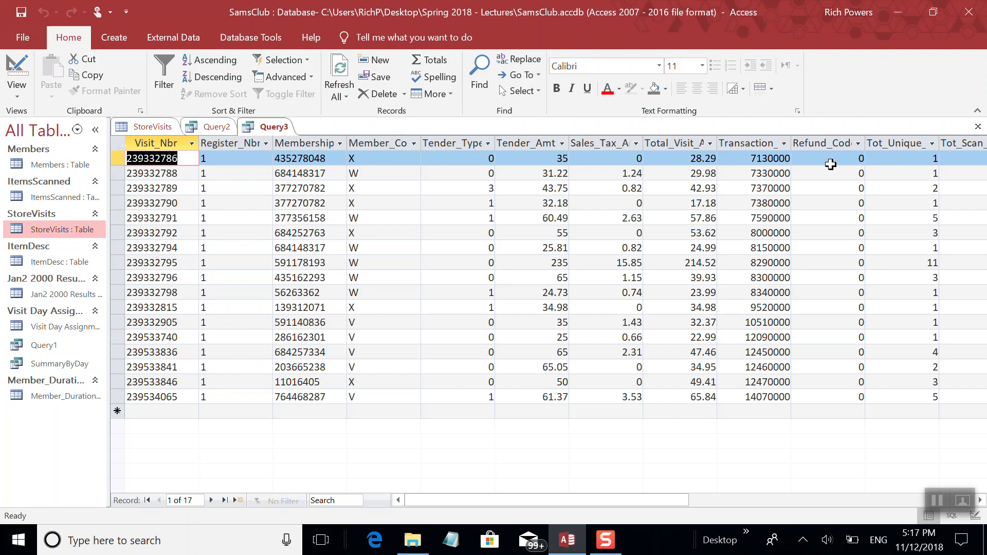
left_click(19, 96)
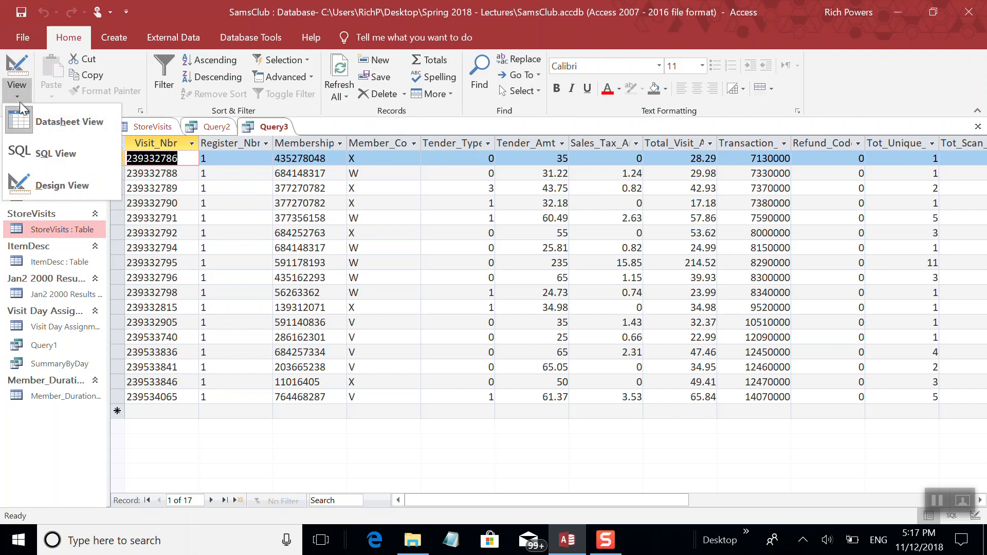
left_click(54, 186)
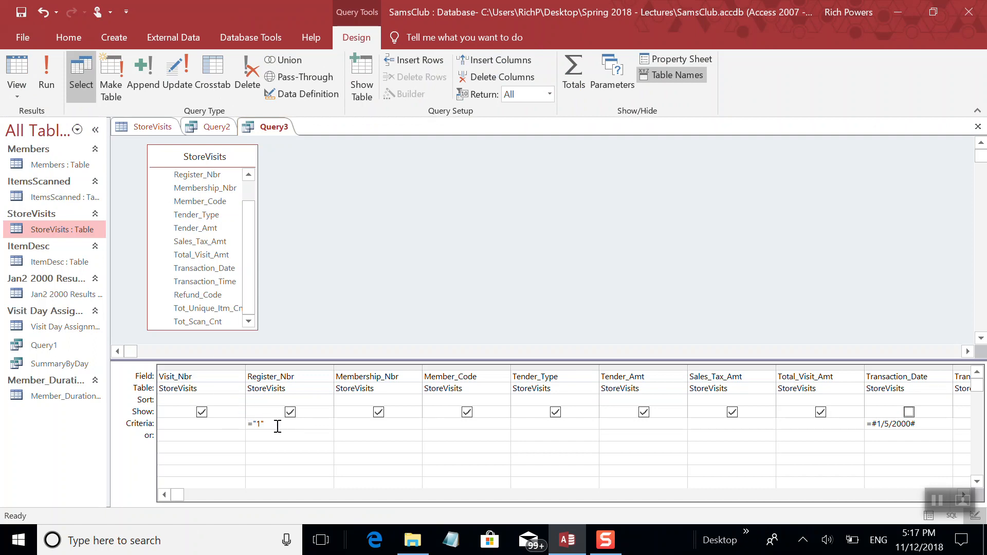
left_click(418, 424)
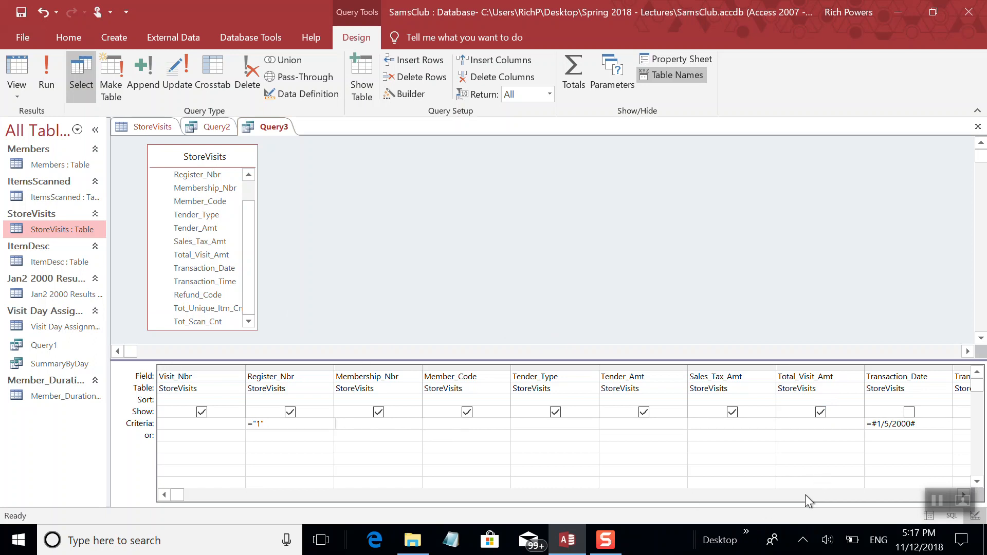
- Remove the Tot_Scan_Cnt, Tot_Unique_Itm_Cnt and Refund_Code columns from the query design grid
left_click_drag(175, 496, 405, 482)
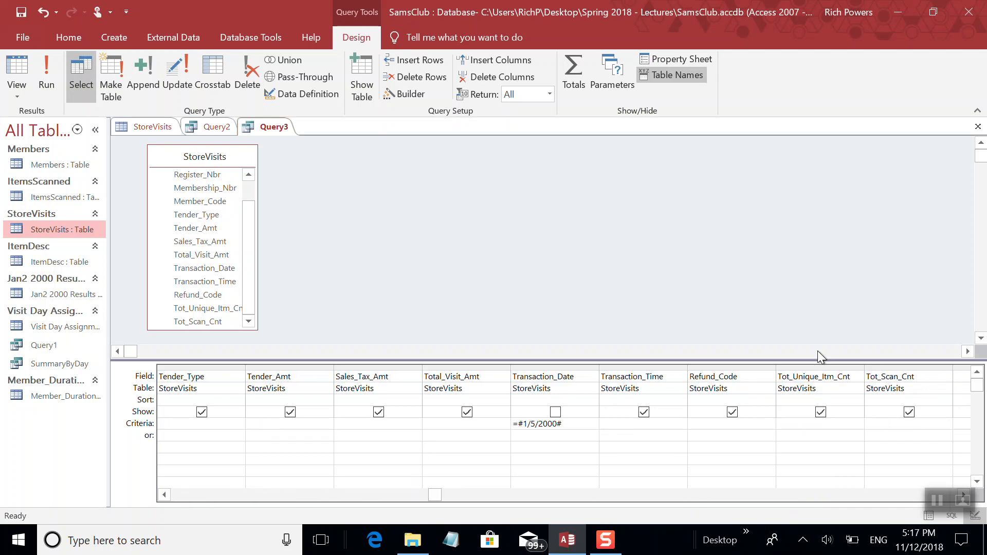
left_click(880, 368)
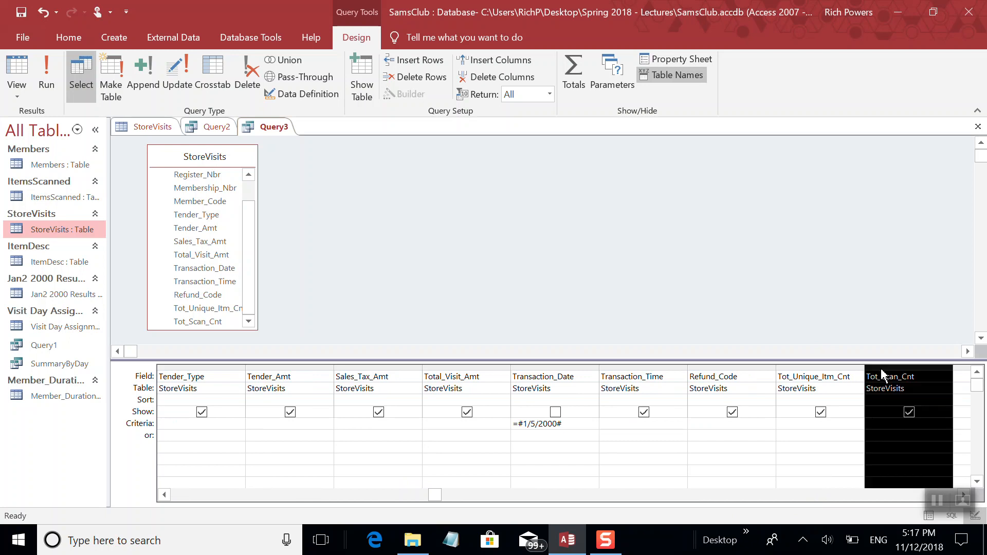
key("Delete")
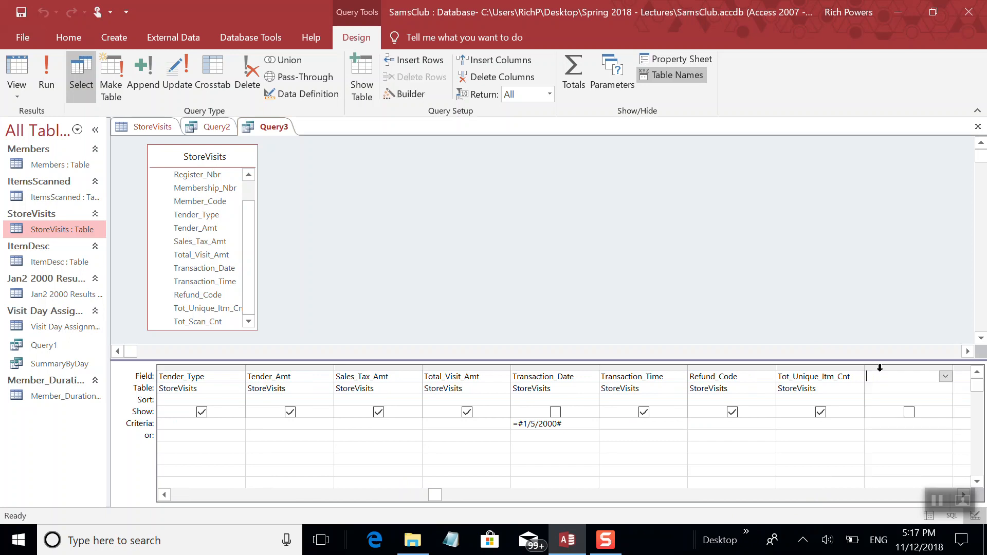
left_click(832, 364)
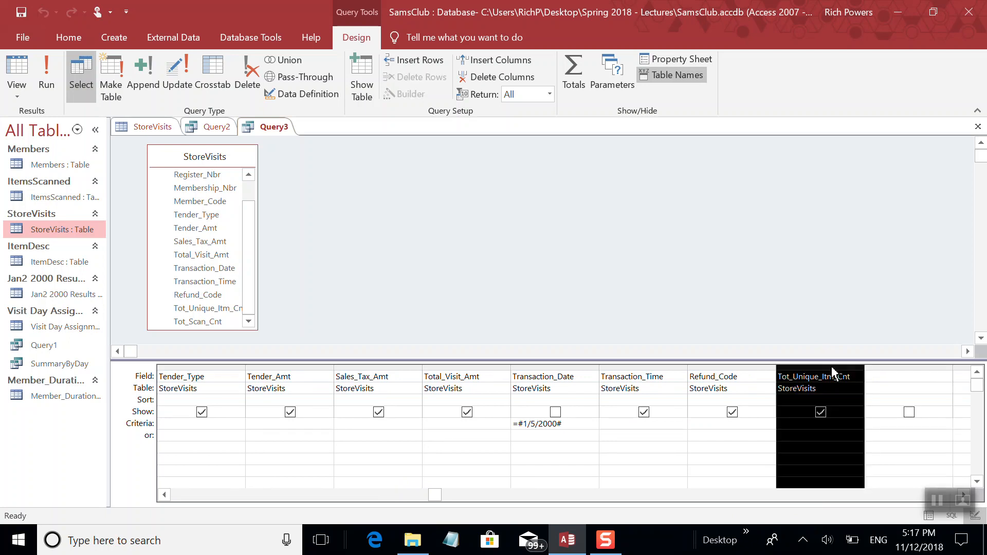
key("Delete")
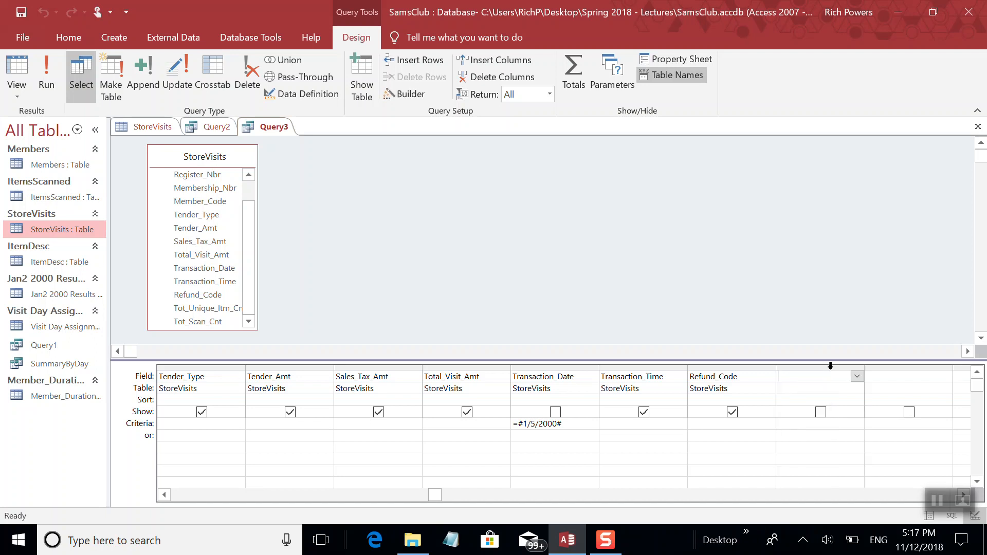
left_click(744, 368)
key("Delete")
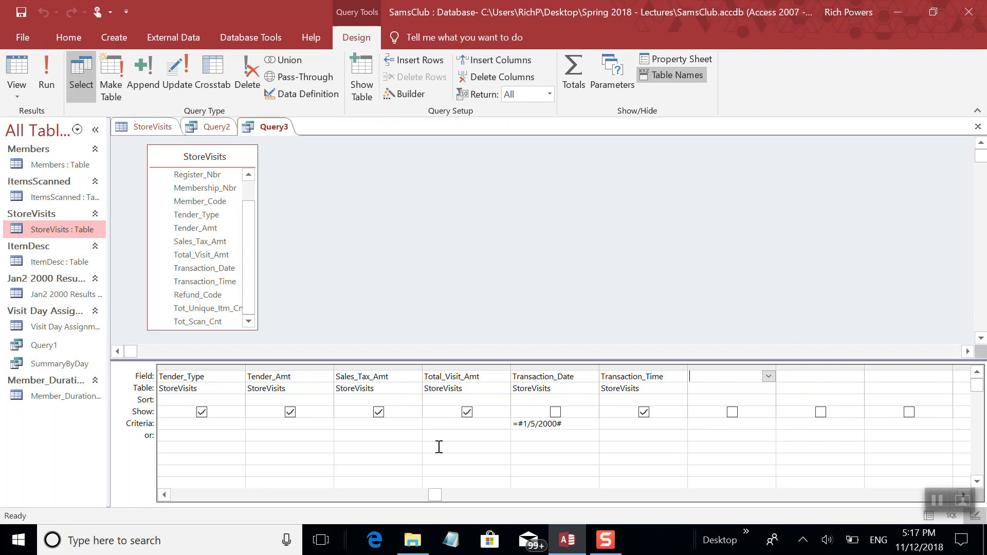
- Run the query to check the output without the removed columns, and return to Design View
left_click(165, 495)
left_click(164, 495)
left_click(165, 494)
left_click(164, 494)
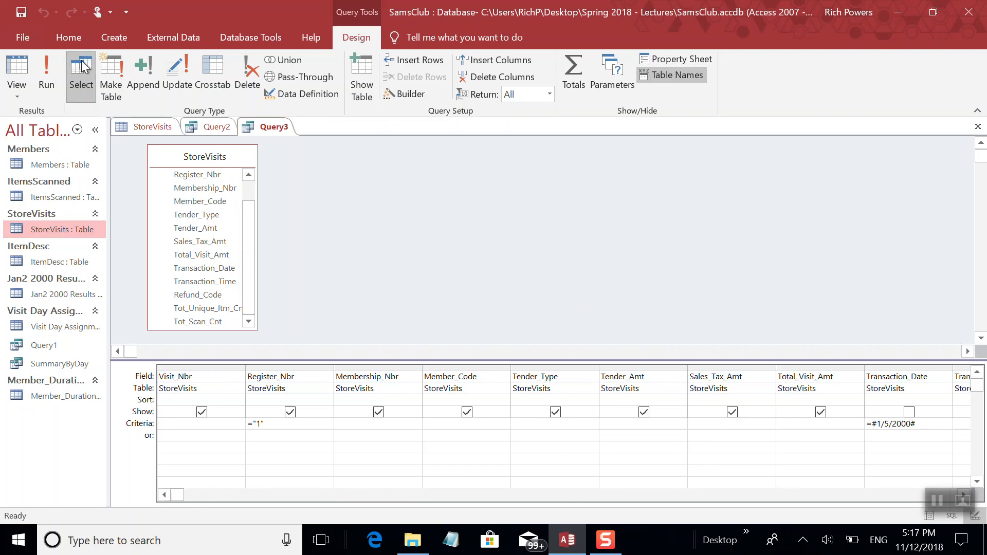
left_click(48, 76)
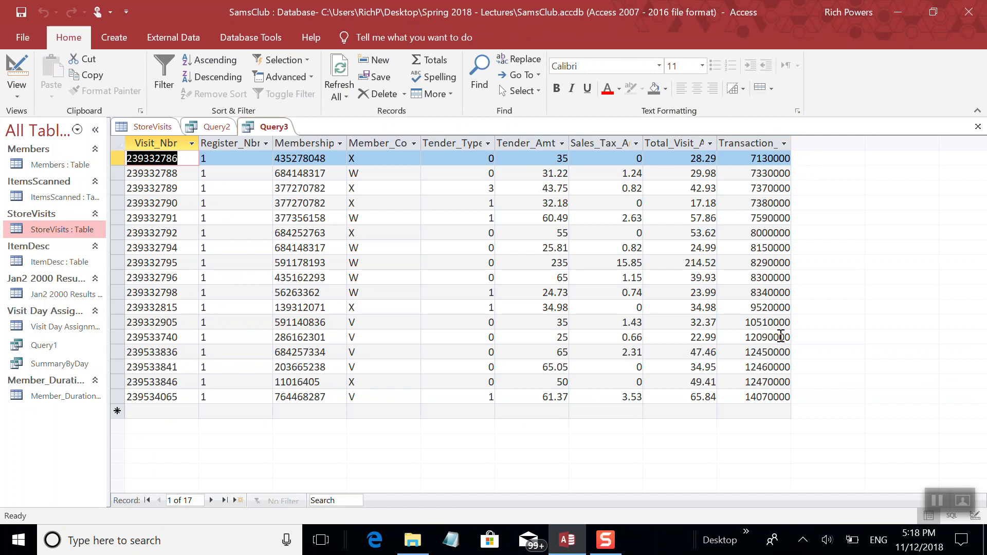
left_click(15, 103)
left_click(40, 190)
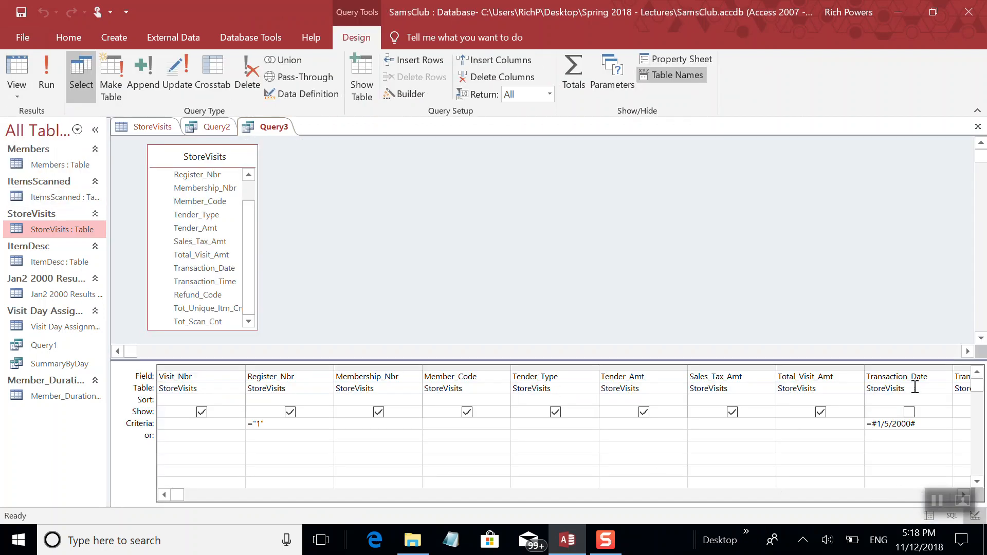
- Show the Transaction_Date field in the output again and run the query, ending back in Design View
left_click(909, 411)
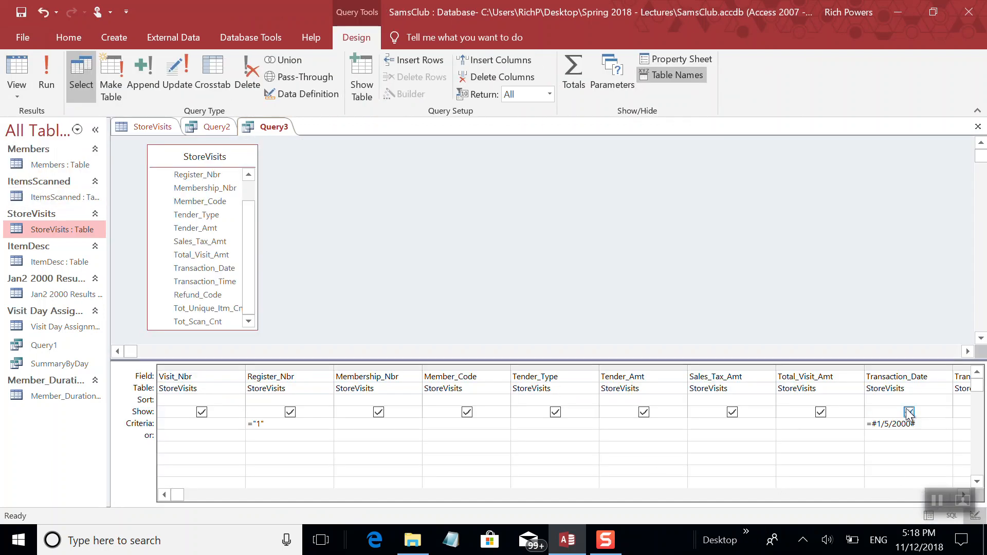
left_click(45, 62)
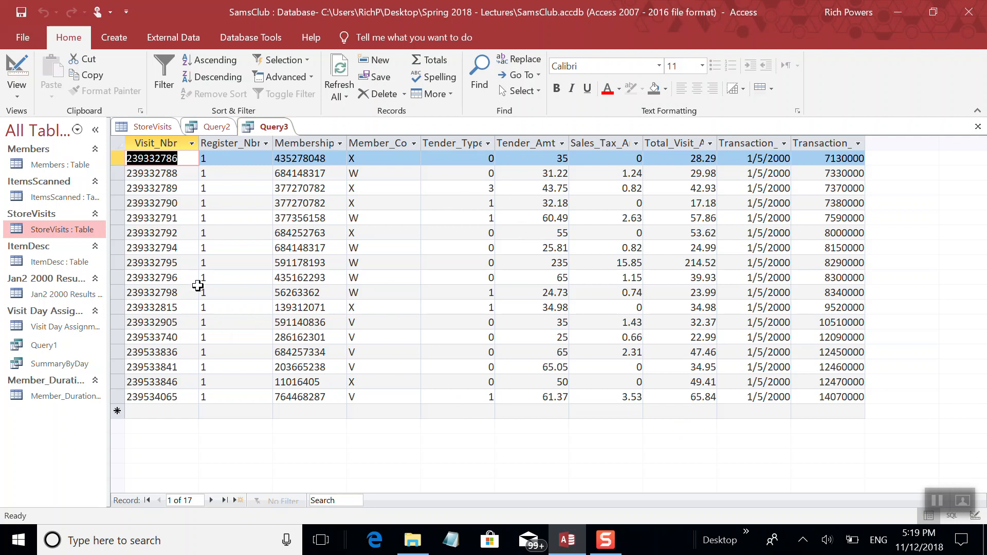
left_click(14, 96)
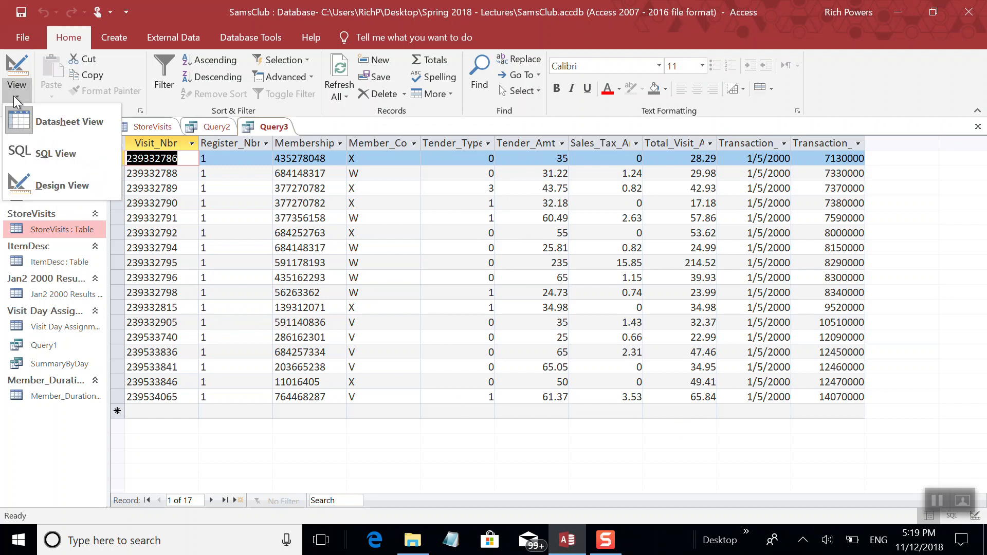
left_click(83, 184)
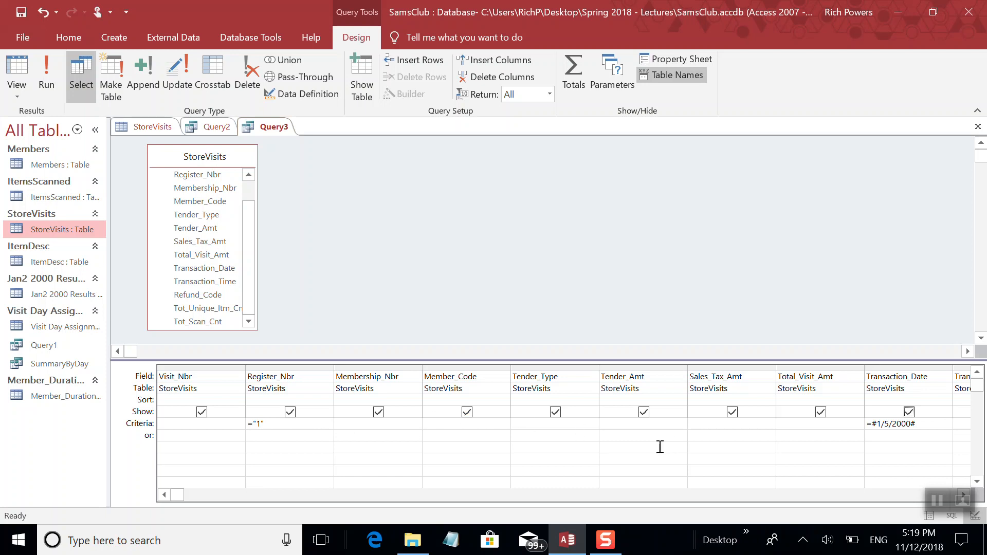
- Add an alternative criteria row with Register_Nbr ='2' and Transaction_Date =#1/18/2000#
left_click_drag(892, 425, 919, 427)
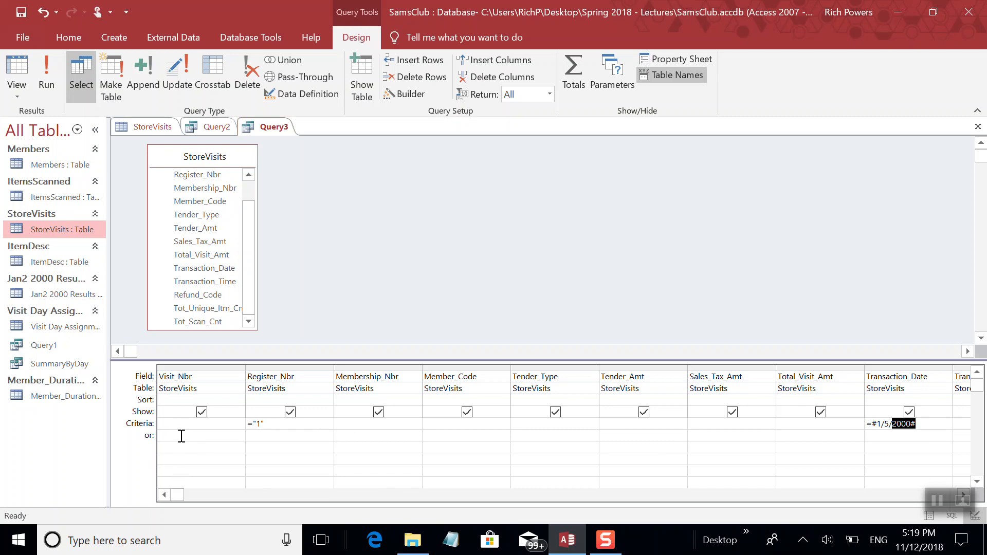
left_click(252, 436)
type("=")
type("\"")
type("2")
type("\"")
left_click(873, 433)
type("=")
type("#1/")
type("18/2")
type("000")
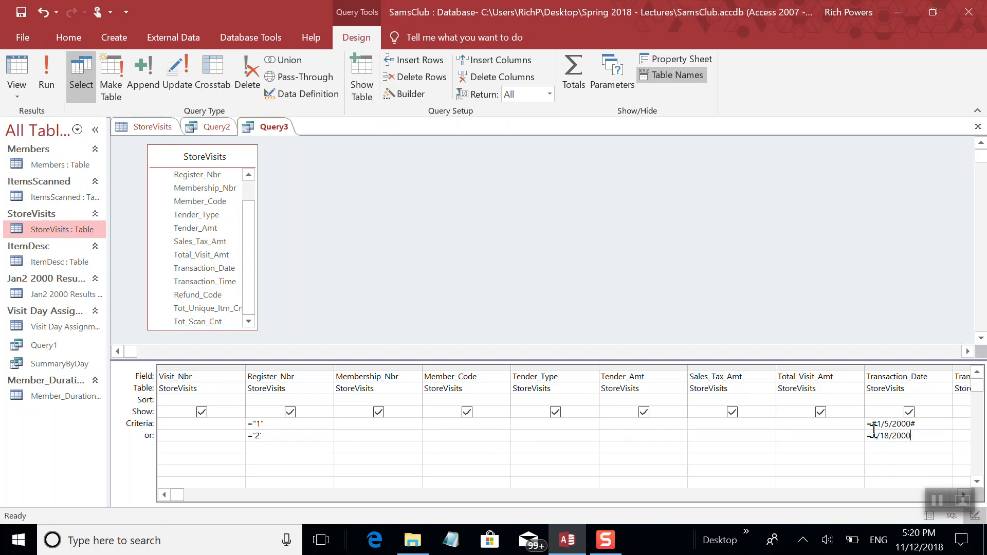
- Run the query to review the records matching either criteria row, and return to Design View
left_click(44, 70)
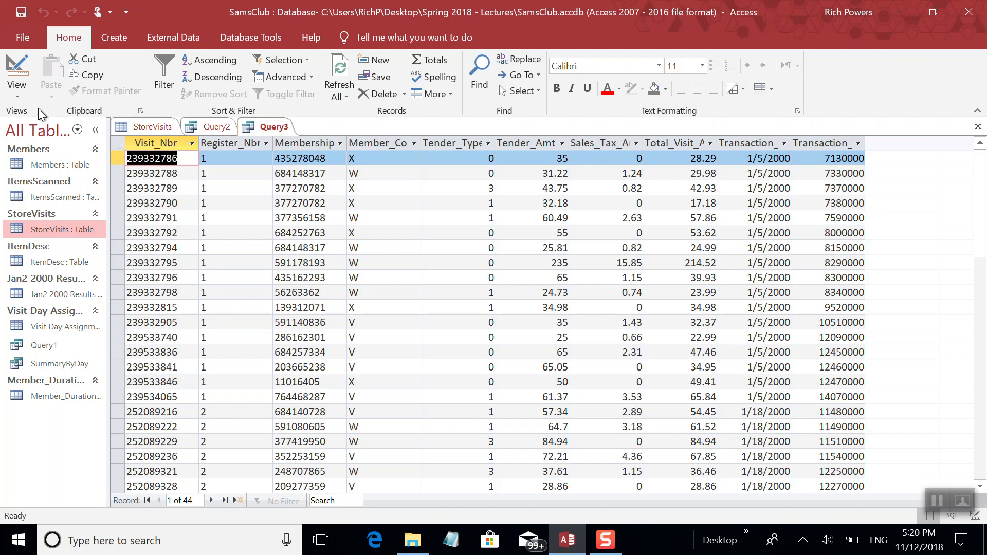
left_click(15, 97)
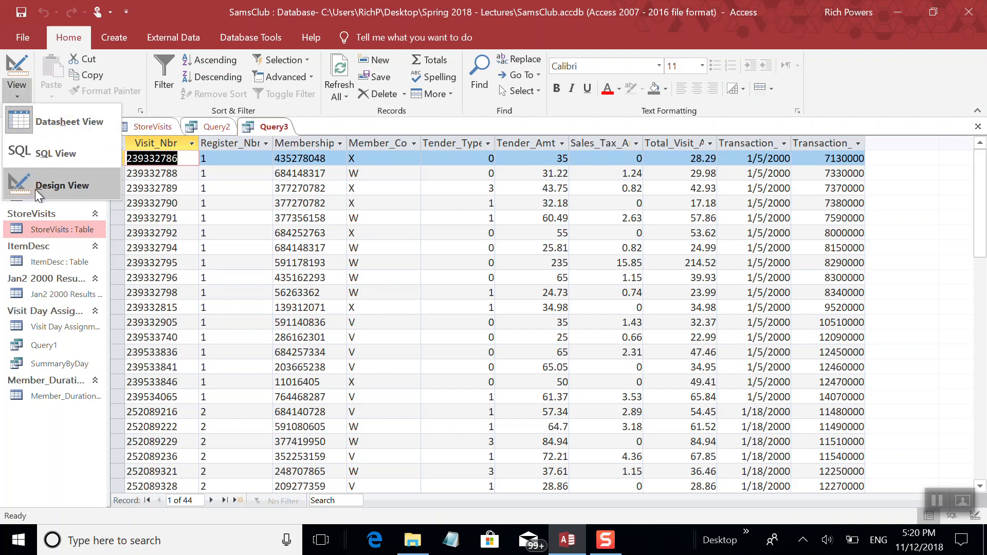
left_click(52, 186)
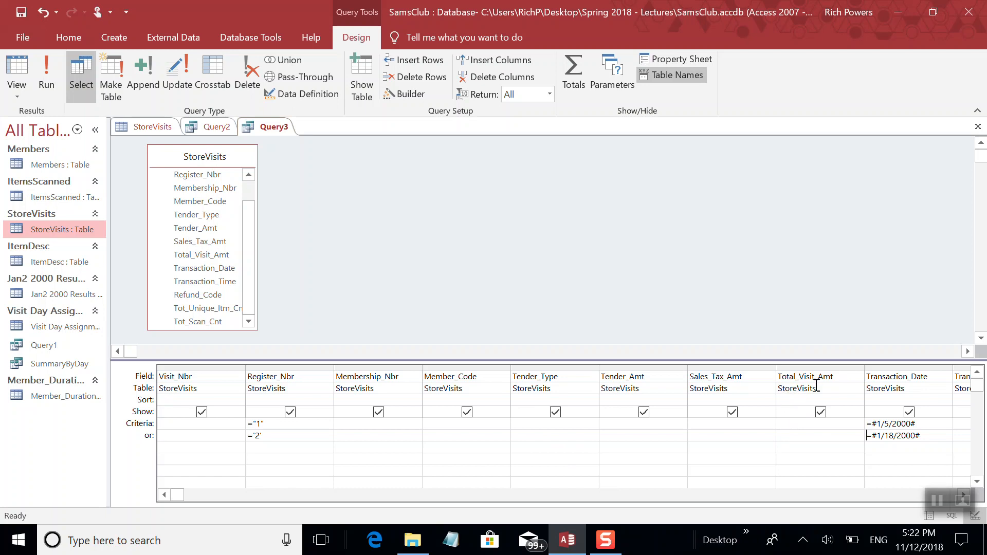
- Sort the query by Total_Visit_Amt in descending order and run it
left_click(788, 400)
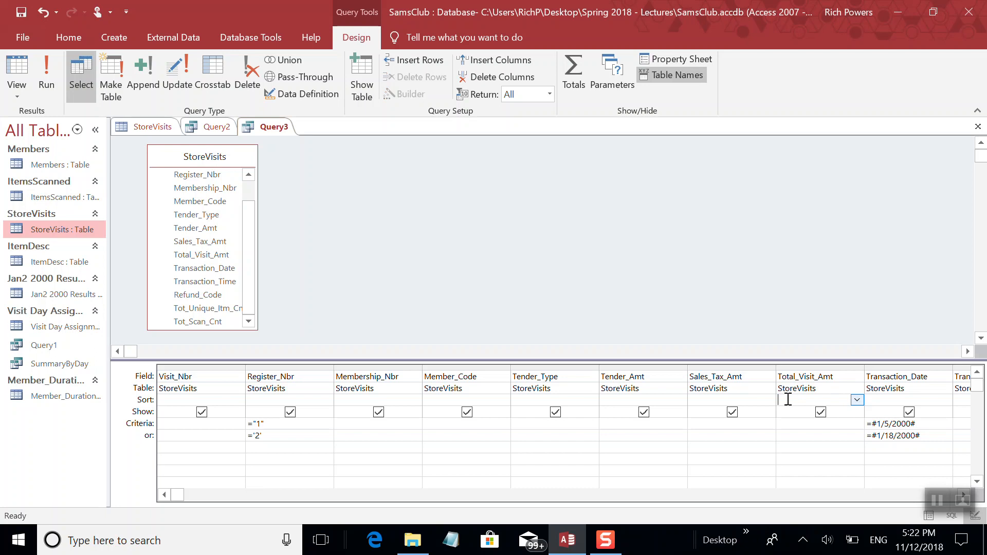
left_click(856, 401)
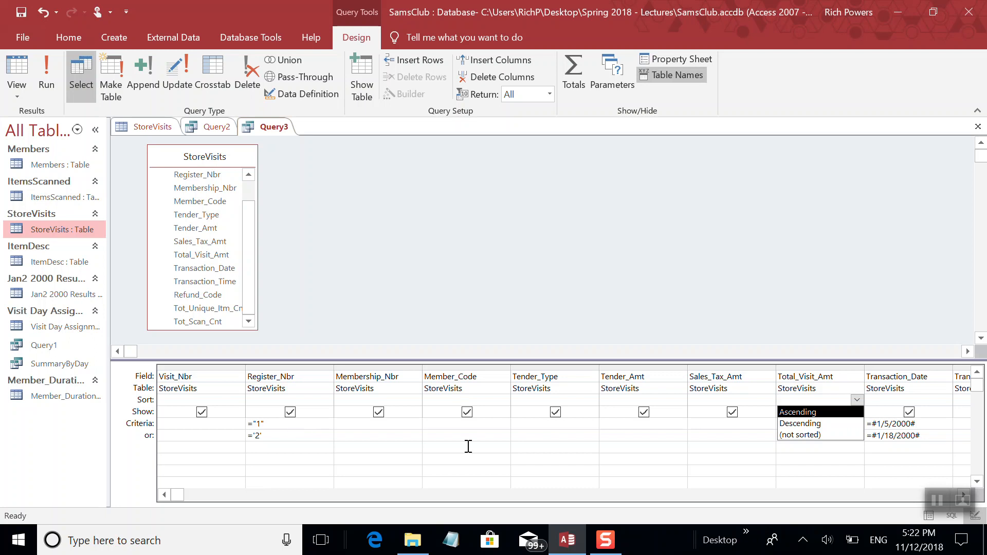
left_click(795, 424)
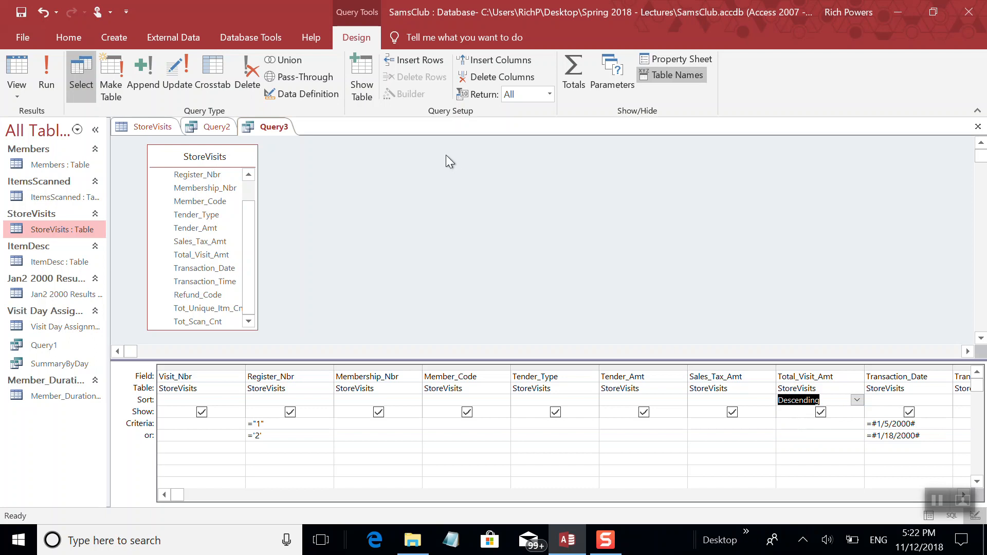
left_click(47, 88)
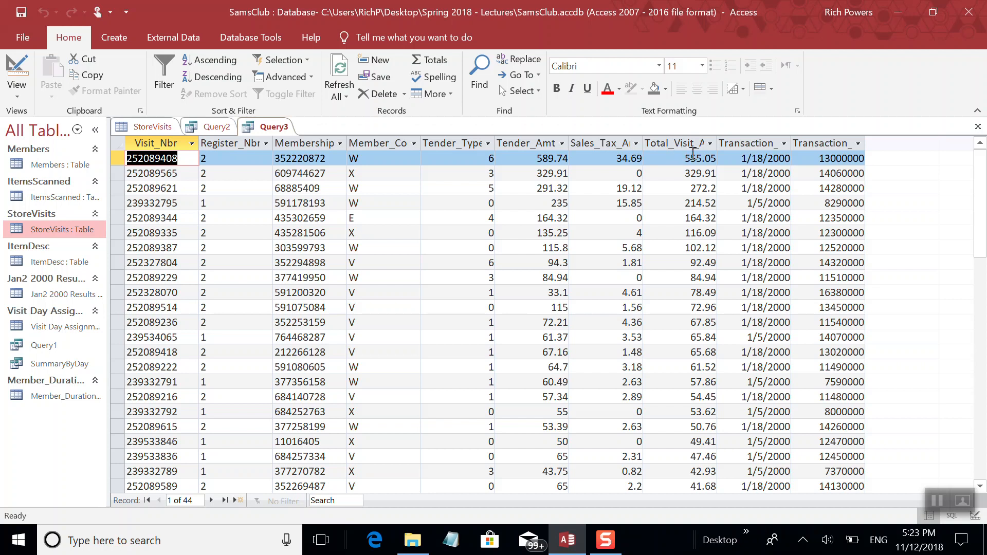
- Fit the Total_Visit_Amt column width to its contents in the results, and return to Design View
double_click(718, 142)
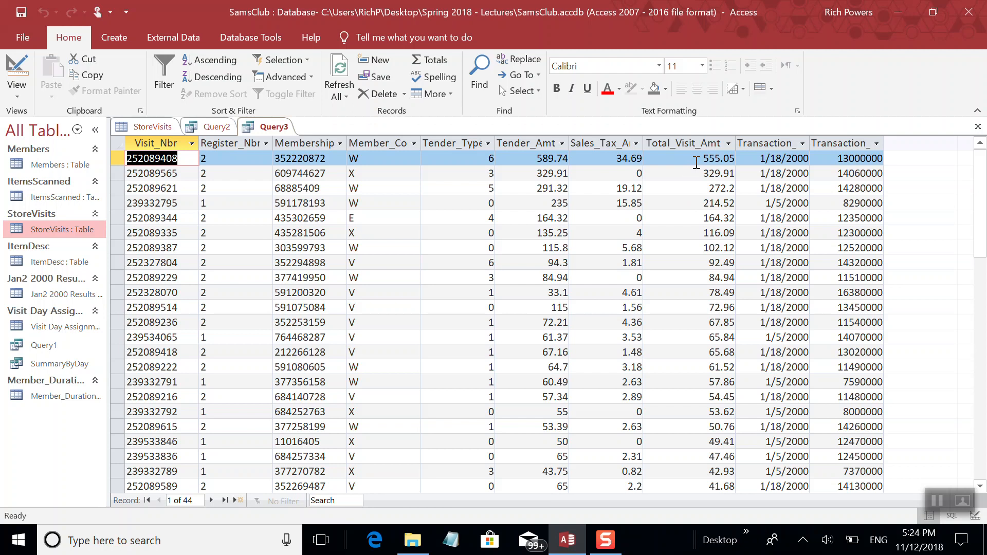
left_click(16, 98)
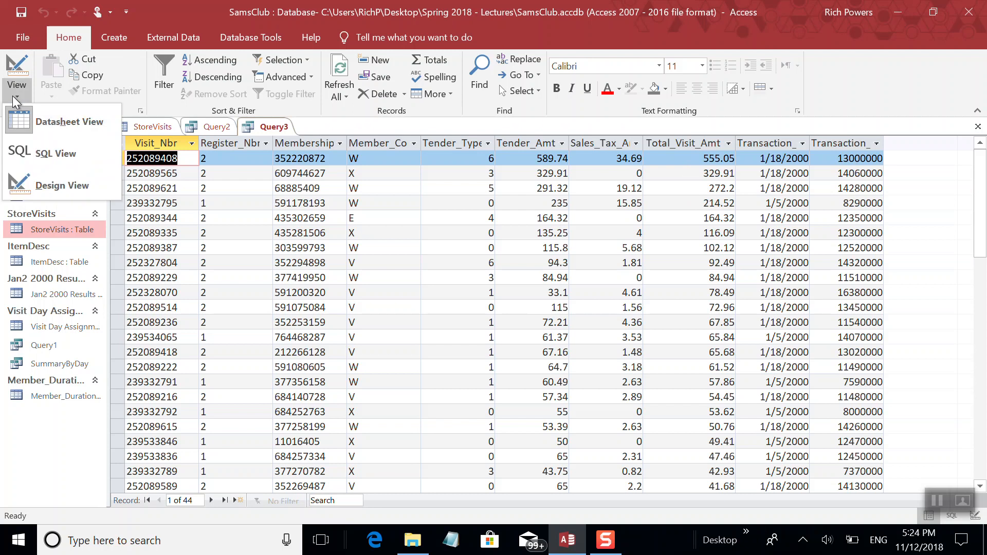
left_click(64, 185)
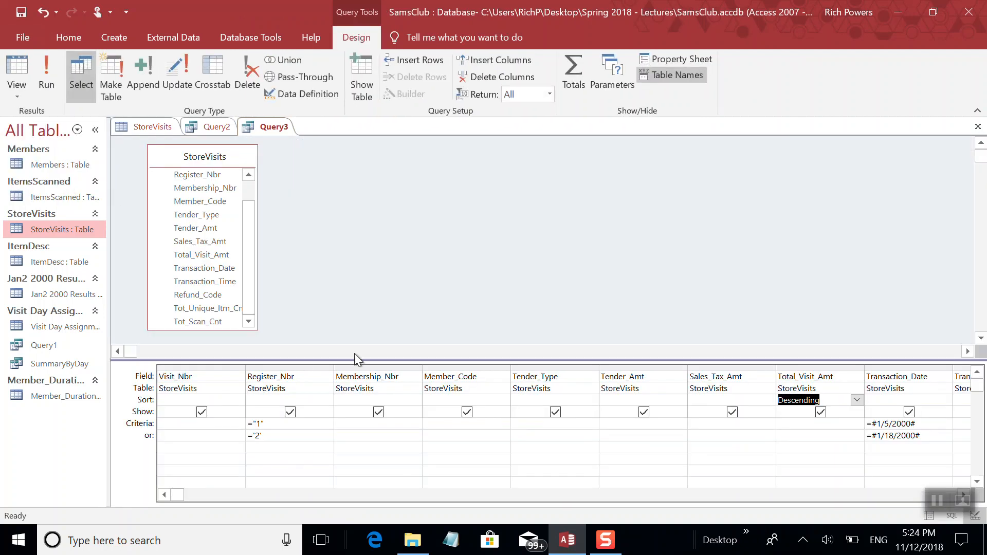